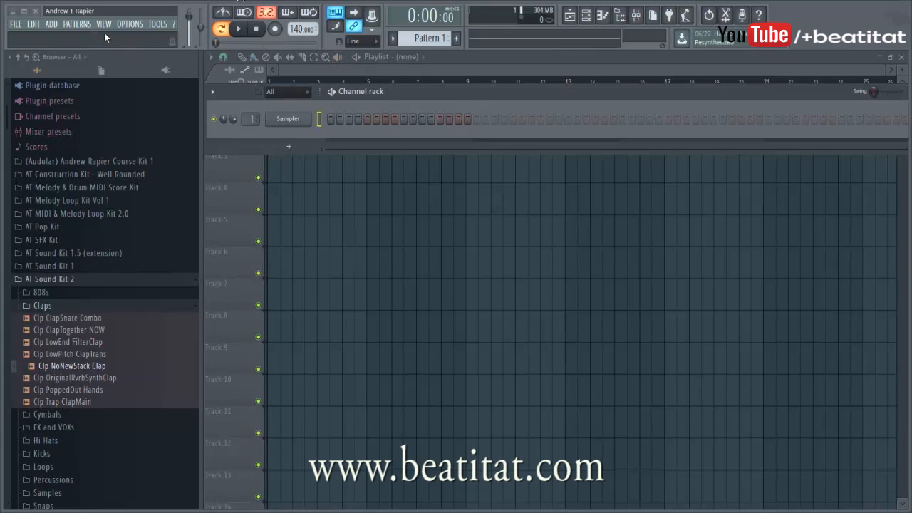
pyautogui.click(14, 24)
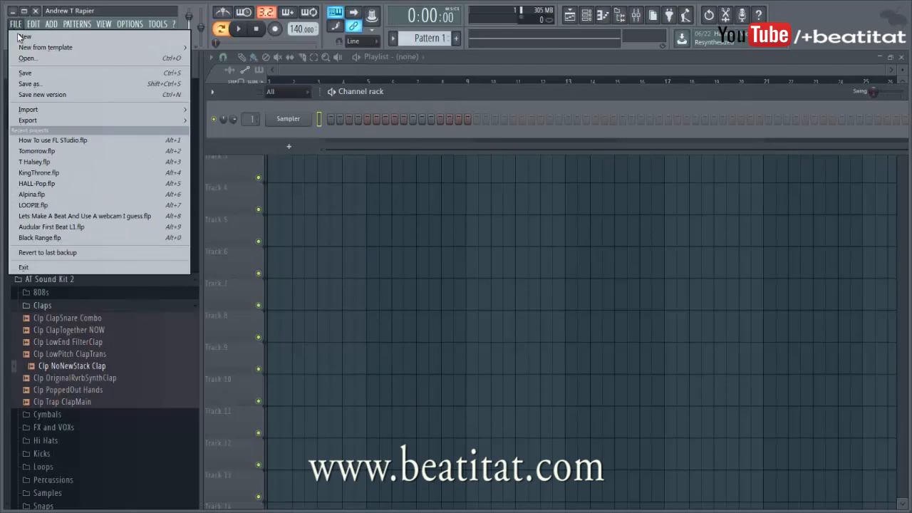
pyautogui.moveTo(44, 47)
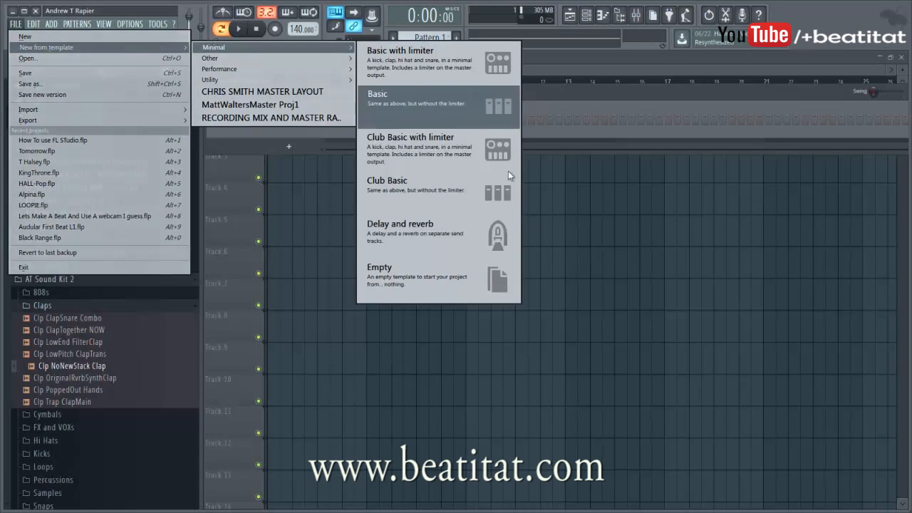
pyautogui.click(640, 92)
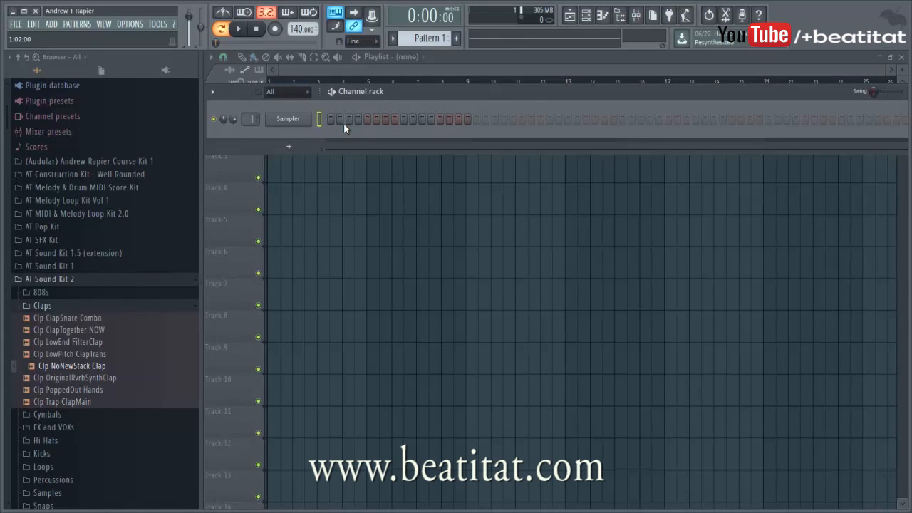
pyautogui.click(630, 20)
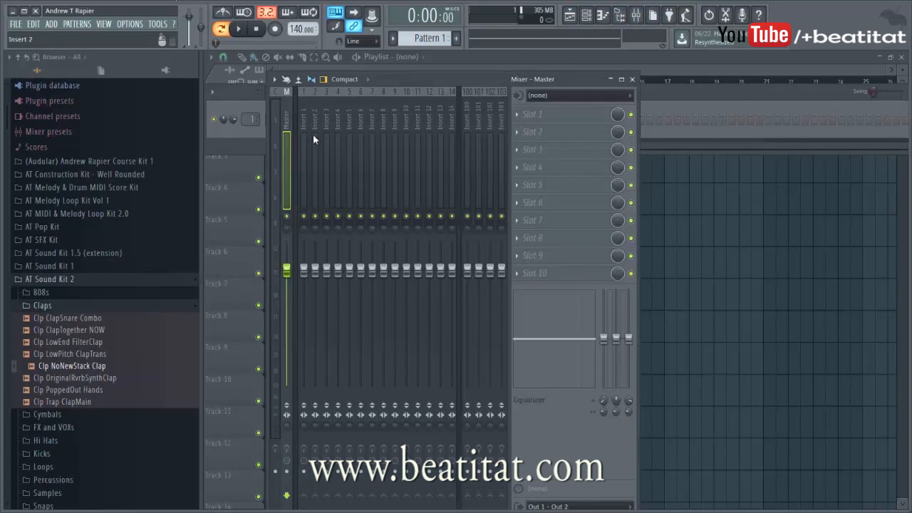
pyautogui.click(632, 80)
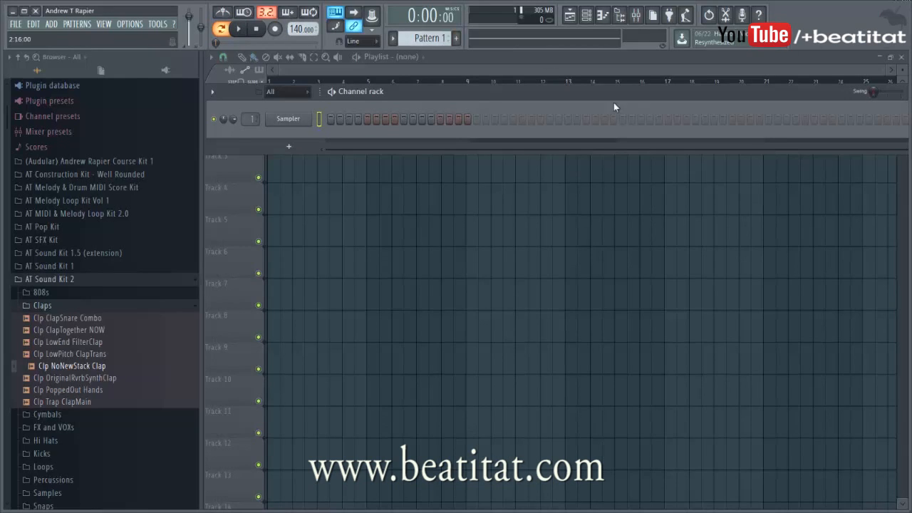
# Bring the playlist to the front and hide the browser so the playlist fills the workspace.
pyautogui.click(570, 14)
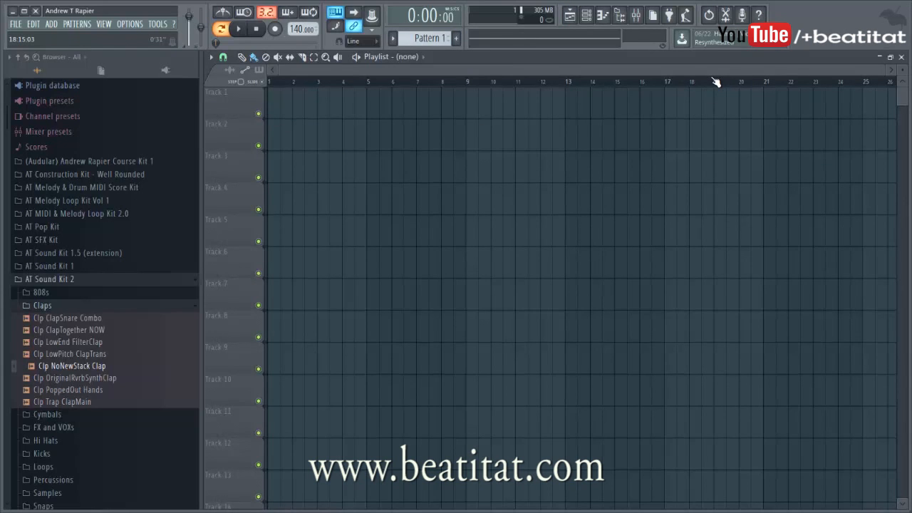
pyautogui.click(622, 15)
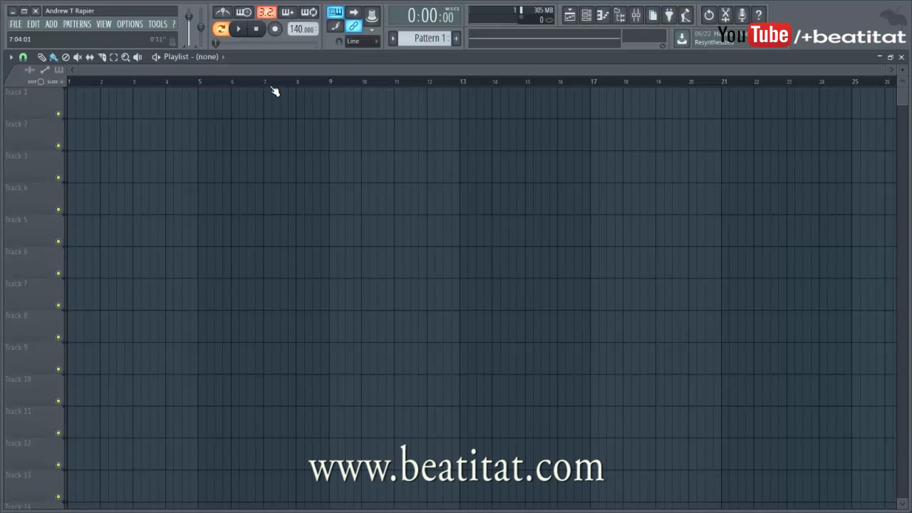
pyautogui.moveTo(696, 71); pyautogui.dragTo(757, 79)
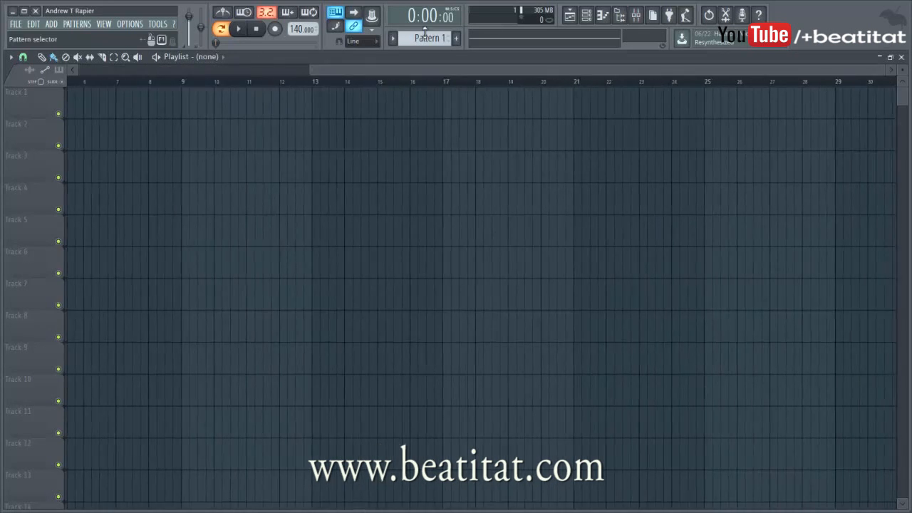
pyautogui.moveTo(393, 71); pyautogui.dragTo(93, 85)
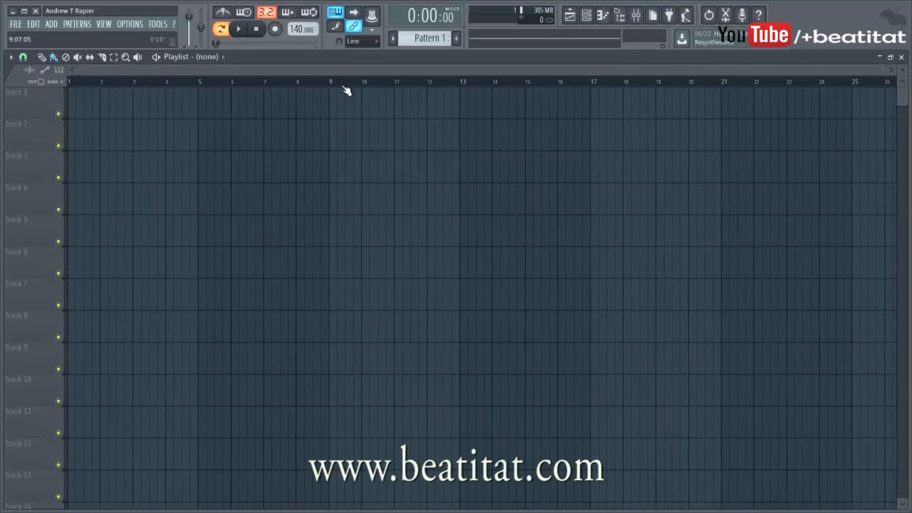
# Switch playback to song mode, and briefly start and stop the song.
pyautogui.click(338, 85)
pyautogui.press('space')
pyautogui.press('space')
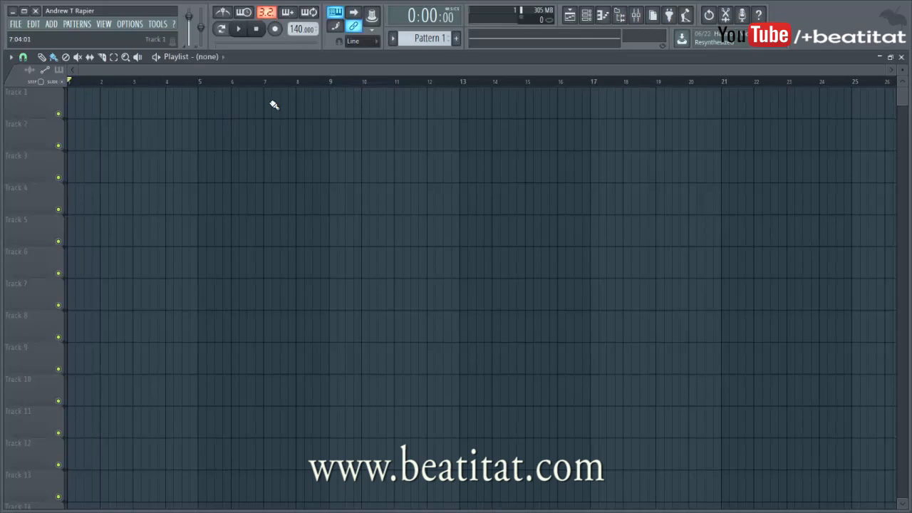
# Reposition the channel rack over the playlist and place Pattern 1 at bar 1 of Track 3.
pyautogui.click(618, 10)
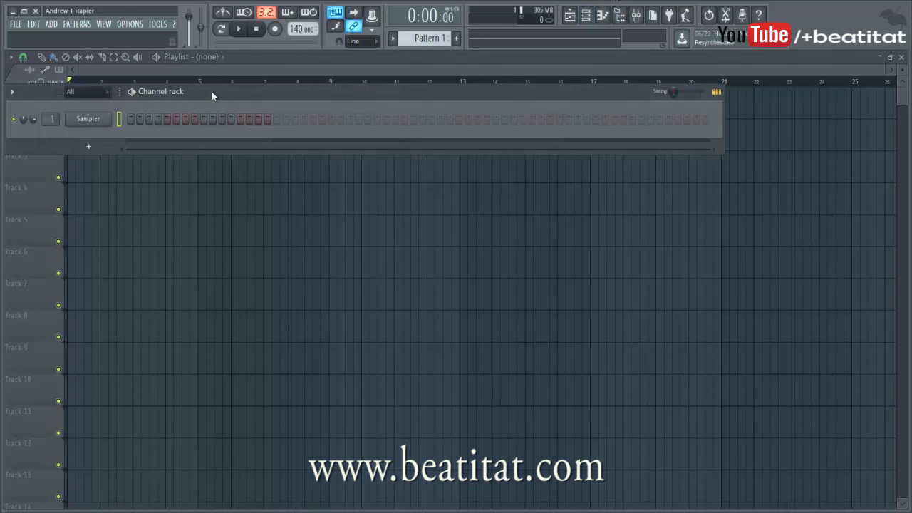
pyautogui.moveTo(210, 91); pyautogui.dragTo(301, 81)
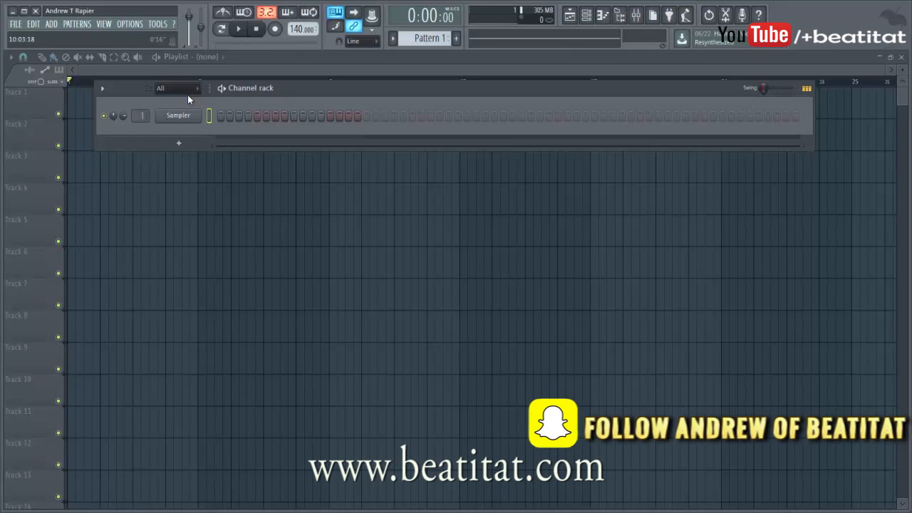
pyautogui.moveTo(183, 169); pyautogui.dragTo(85, 171)
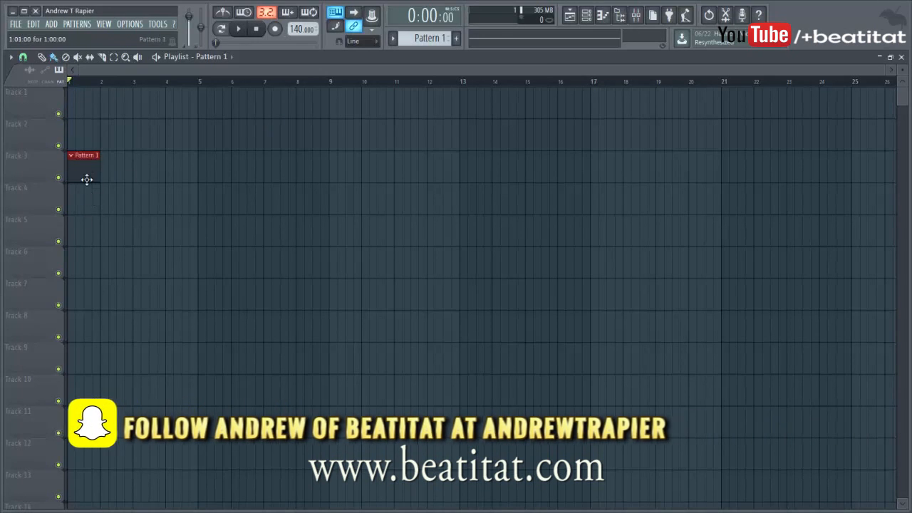
# Rename Pattern 1 as Drums and open it in the channel rack from its clip on Track 3.
pyautogui.click(588, 15)
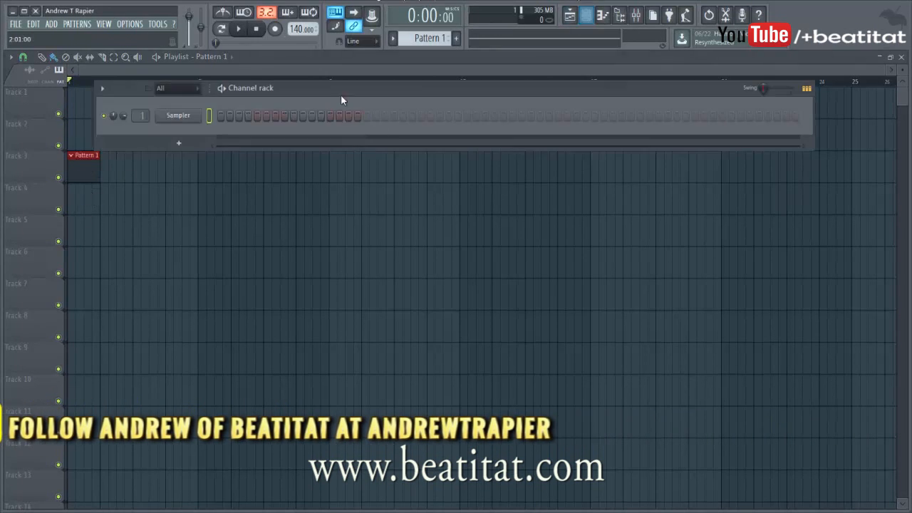
pyautogui.click(456, 38)
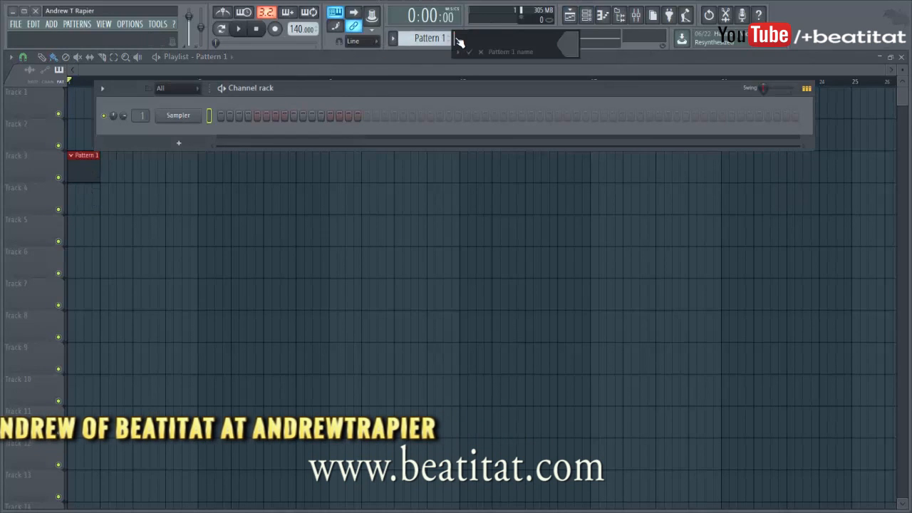
pyautogui.write('Drums')
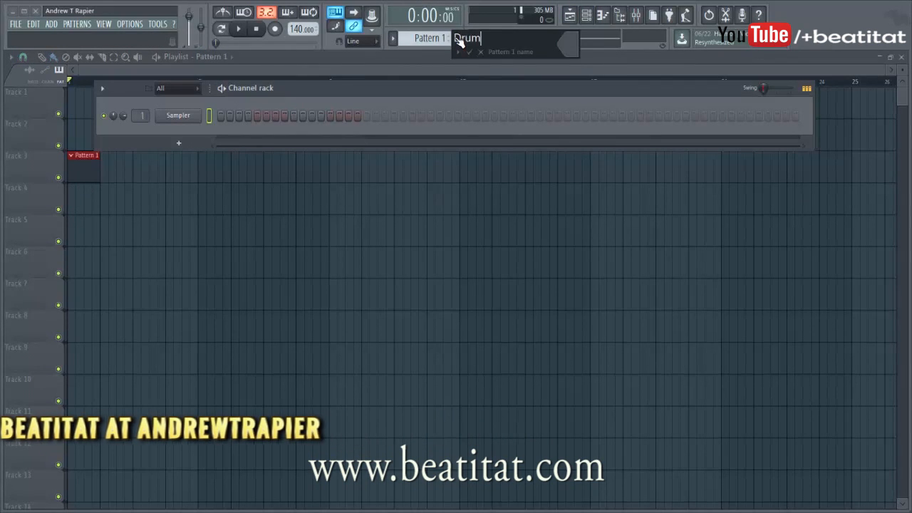
pyautogui.press('Return')
pyautogui.click(59, 179)
pyautogui.click(59, 179)
pyautogui.doubleClick(86, 170)
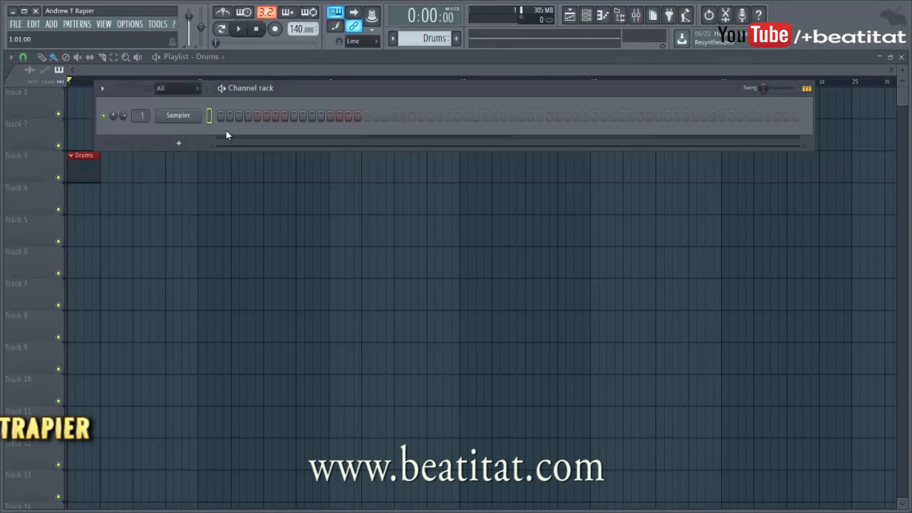
# Close the channel rack and create a second pattern named Meldoy.
pyautogui.rightClick(329, 195)
pyautogui.click(456, 39)
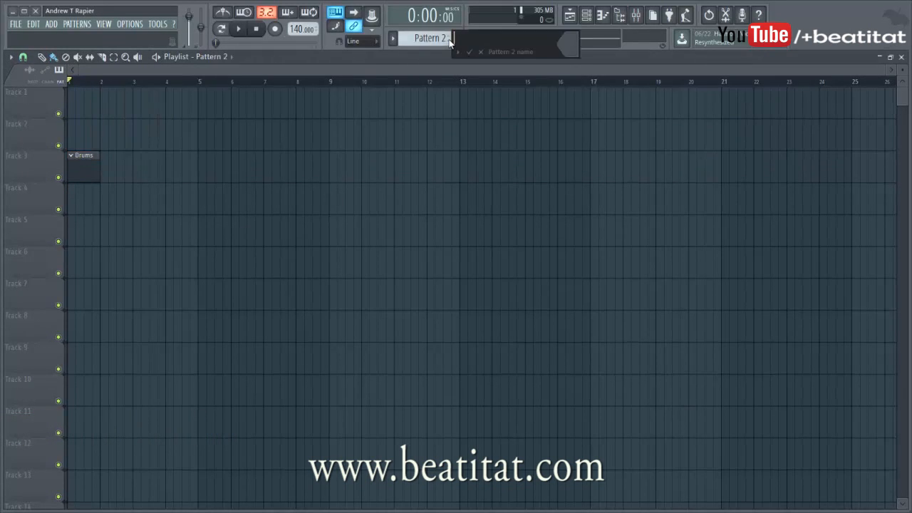
pyautogui.write('Meldoy')
pyautogui.press('Return')
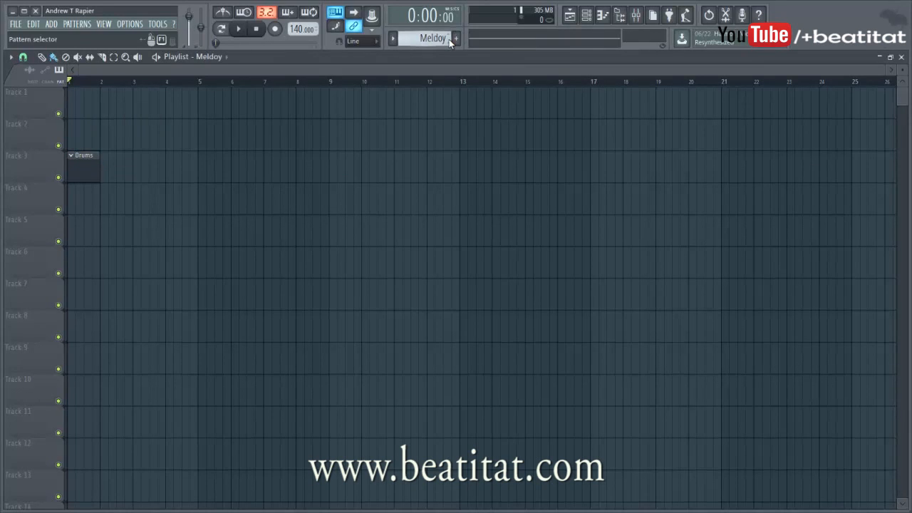
# Place a four-bar Meldoy clip at bar 1 of Track 2 and extend the Drums clip to four bars.
pyautogui.click(225, 98)
pyautogui.moveTo(239, 99); pyautogui.dragTo(198, 146)
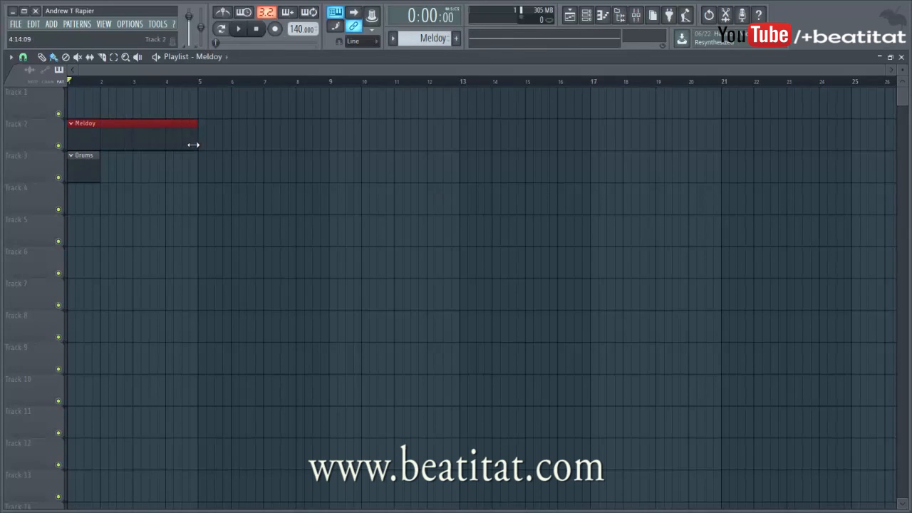
pyautogui.moveTo(98, 171); pyautogui.dragTo(198, 191)
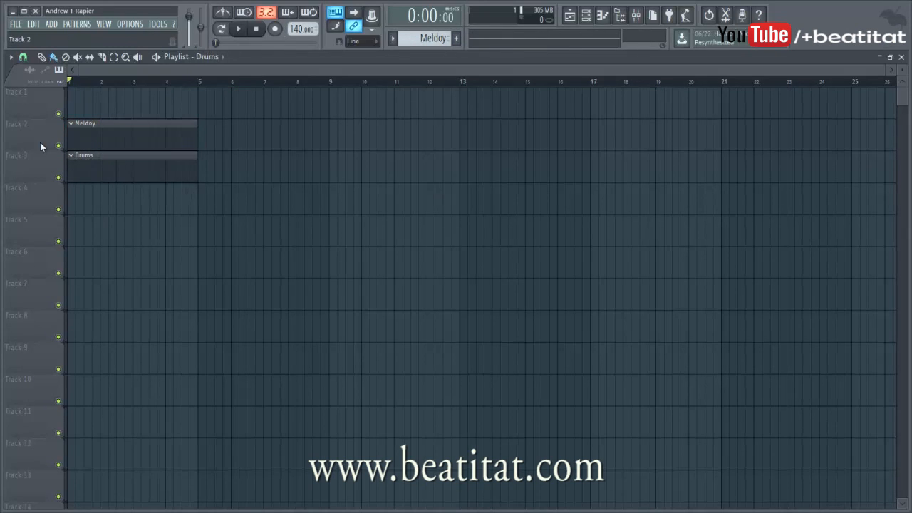
# Switch between the Meldoy and Drums patterns through their playlist clips, viewing each in the channel rack, and finish on Drums.
pyautogui.doubleClick(137, 136)
pyautogui.click(169, 163)
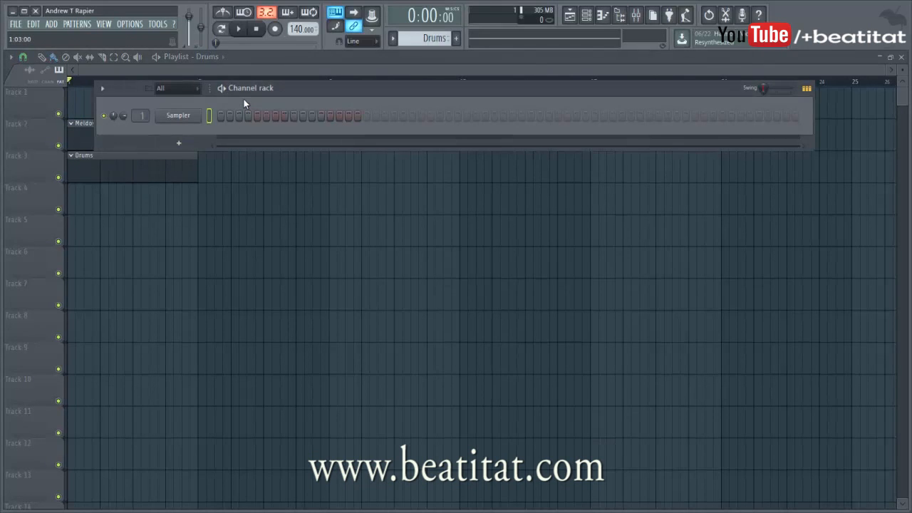
pyautogui.click(86, 129)
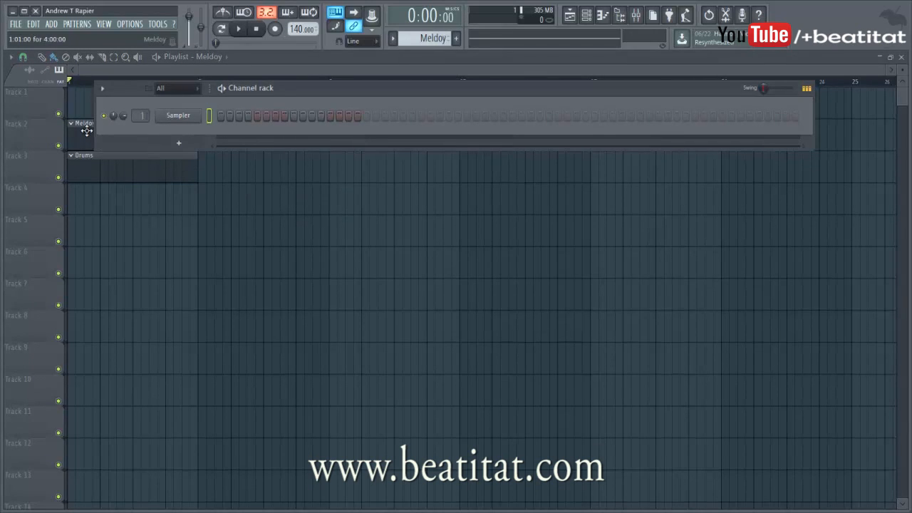
pyautogui.click(84, 165)
pyautogui.moveTo(87, 82); pyautogui.dragTo(59, 95)
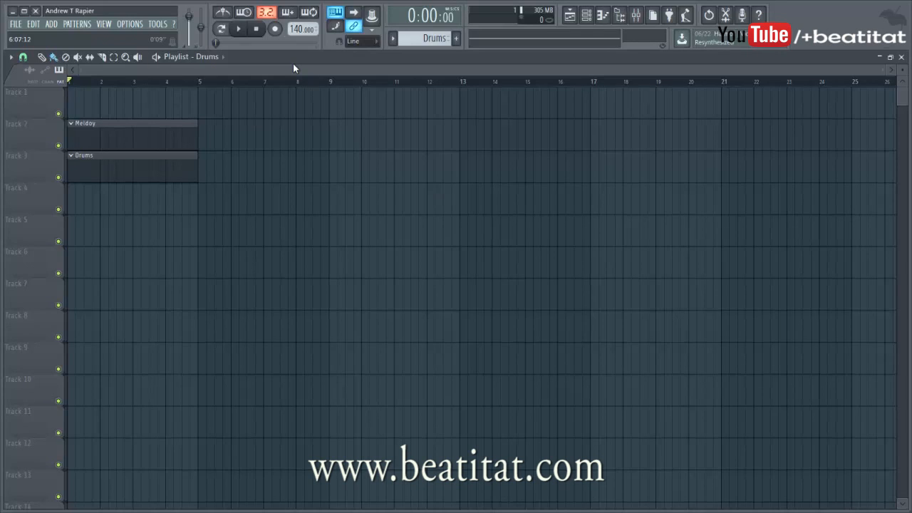
# Open the mixer, widen it to show more insert tracks, and select Insert 1.
pyautogui.click(636, 16)
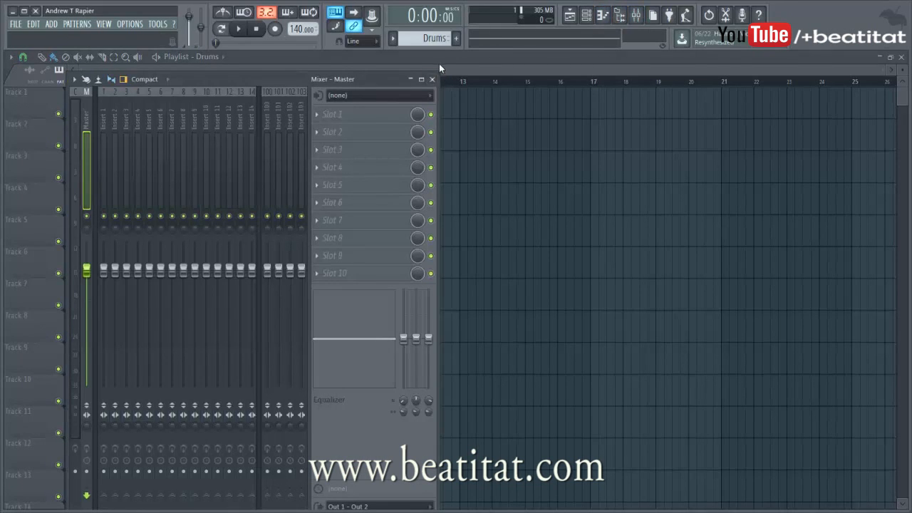
pyautogui.moveTo(437, 90); pyautogui.dragTo(668, 93)
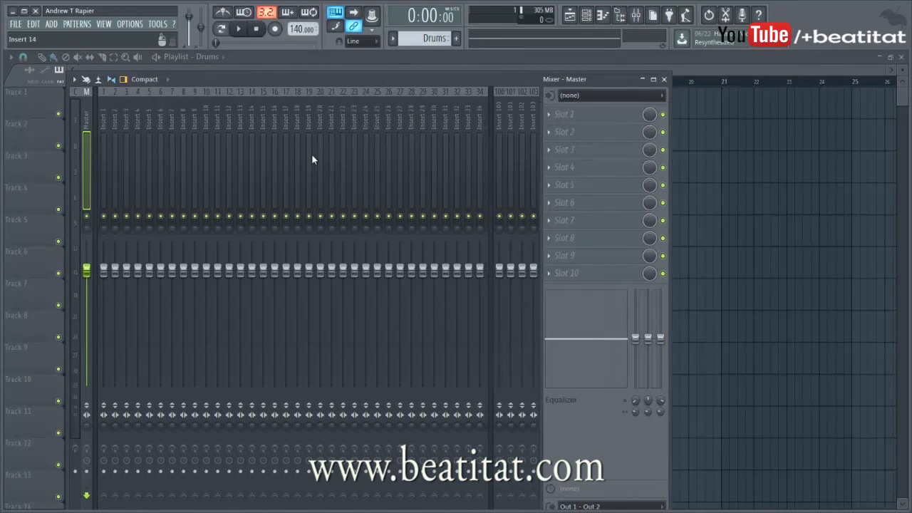
pyautogui.click(108, 162)
pyautogui.click(118, 162)
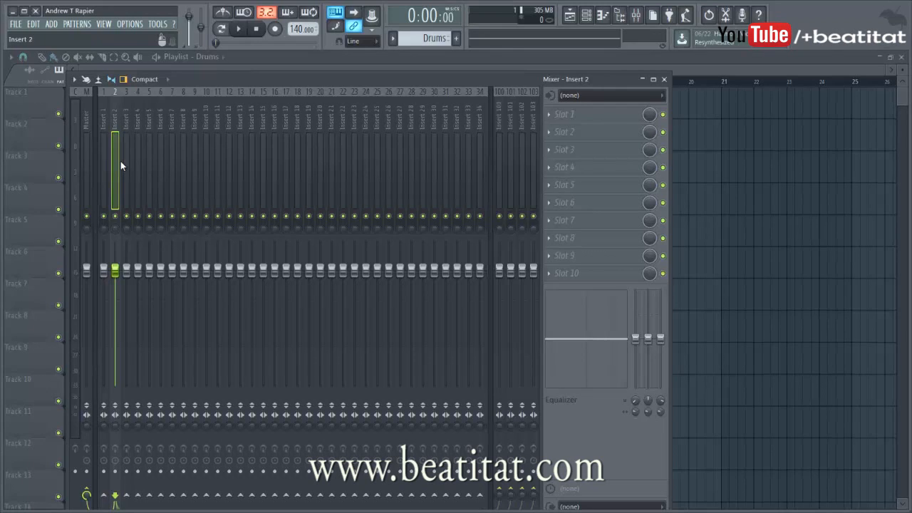
pyautogui.click(106, 156)
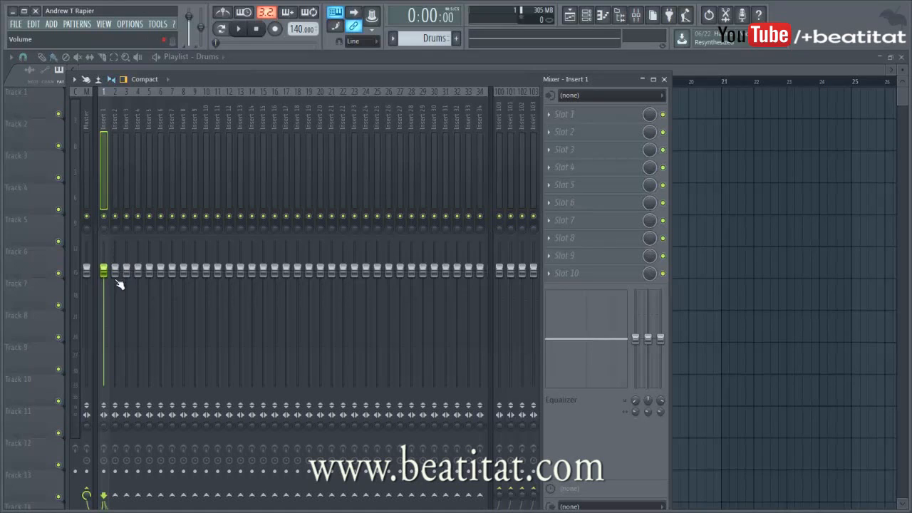
# Lower the volume fader of Insert 1 and restore it to its original level.
pyautogui.moveTo(99, 281); pyautogui.dragTo(99, 303)
pyautogui.rightClick(104, 301)
pyautogui.click(111, 308)
# Load Fruity parametric EQ 2 into Insert 1's first slot, cutting the lows with band 1 and raising band 6 about 1.9 dB near 3205 Hz.
pyautogui.click(605, 116)
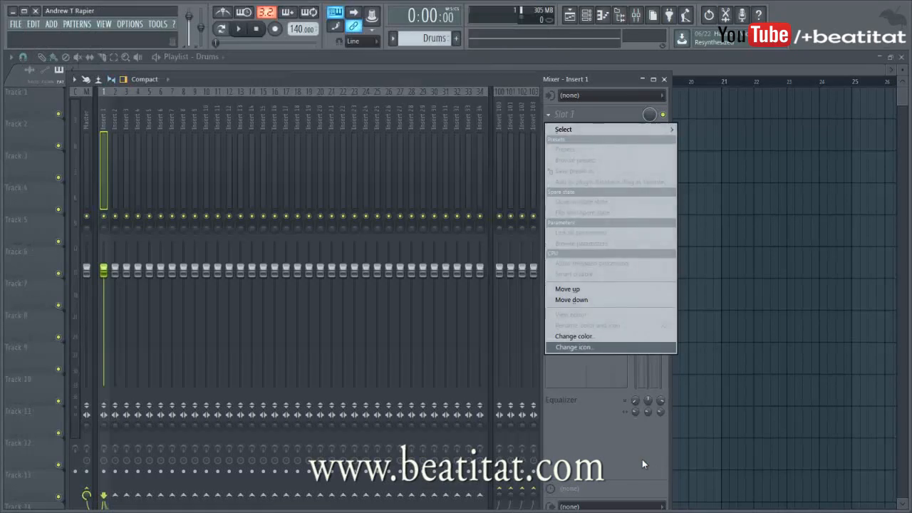
pyautogui.click(643, 460)
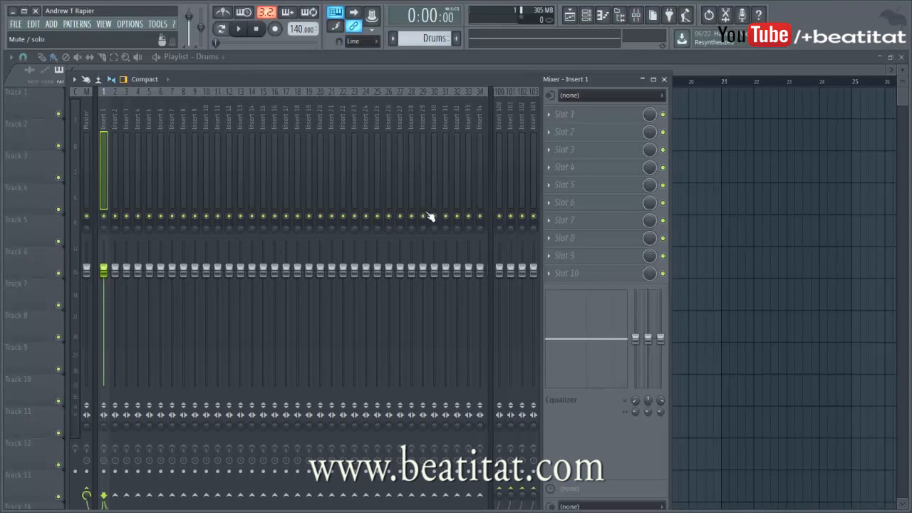
pyautogui.click(591, 117)
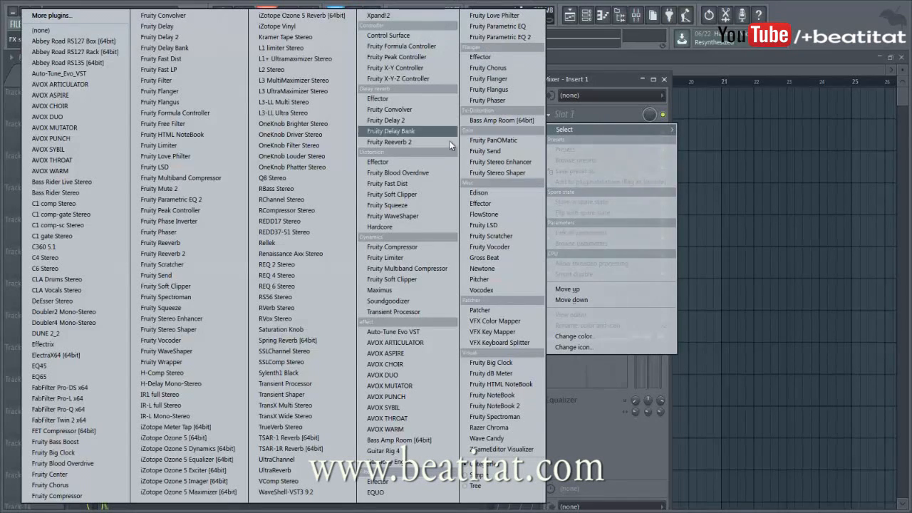
pyautogui.click(498, 38)
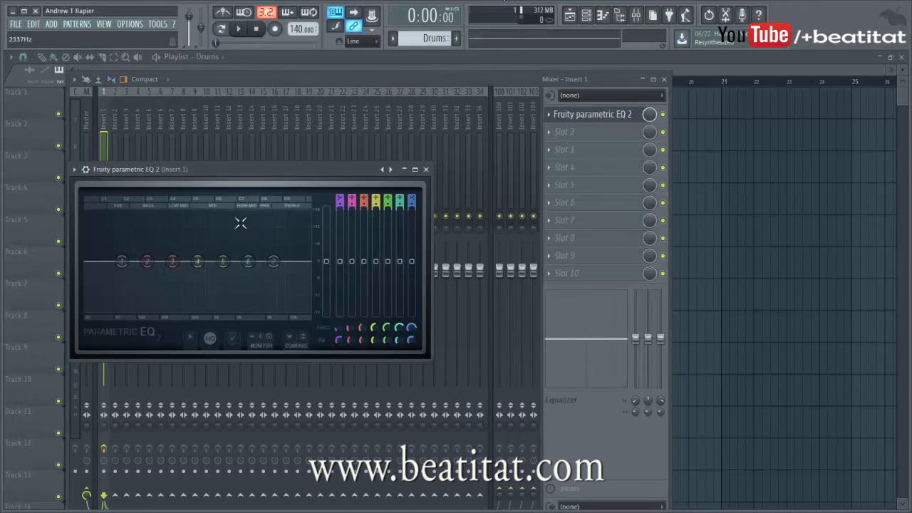
pyautogui.moveTo(122, 261); pyautogui.dragTo(180, 308)
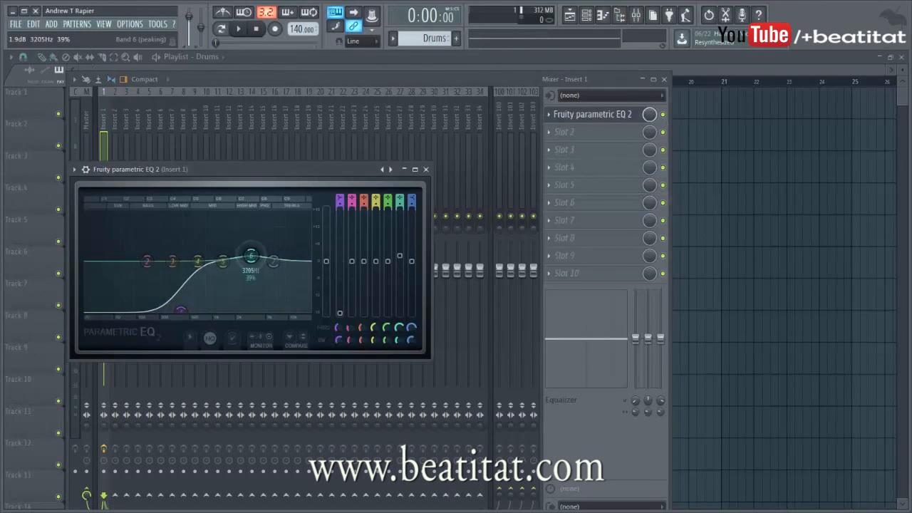
pyautogui.click(426, 169)
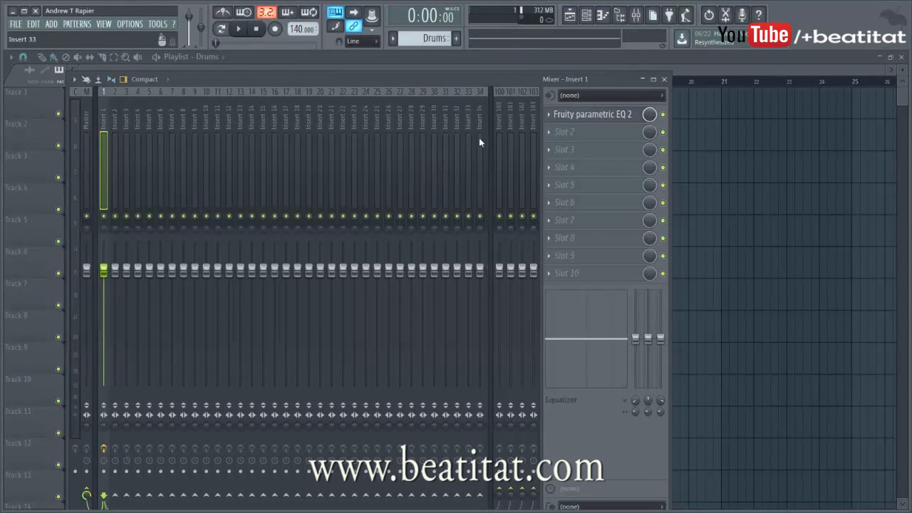
# Remove Fruity parametric EQ 2 from the first effect slot of Insert 1.
pyautogui.click(550, 114)
pyautogui.moveTo(570, 130)
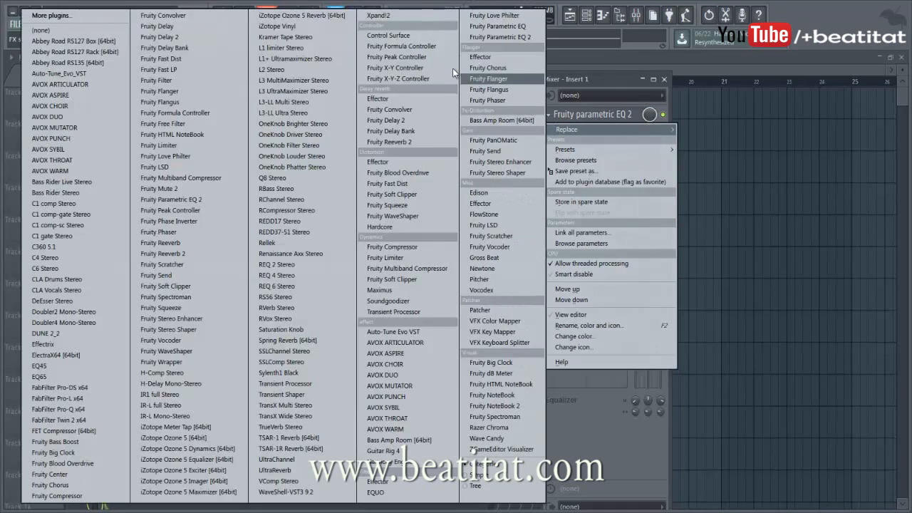
pyautogui.click(122, 32)
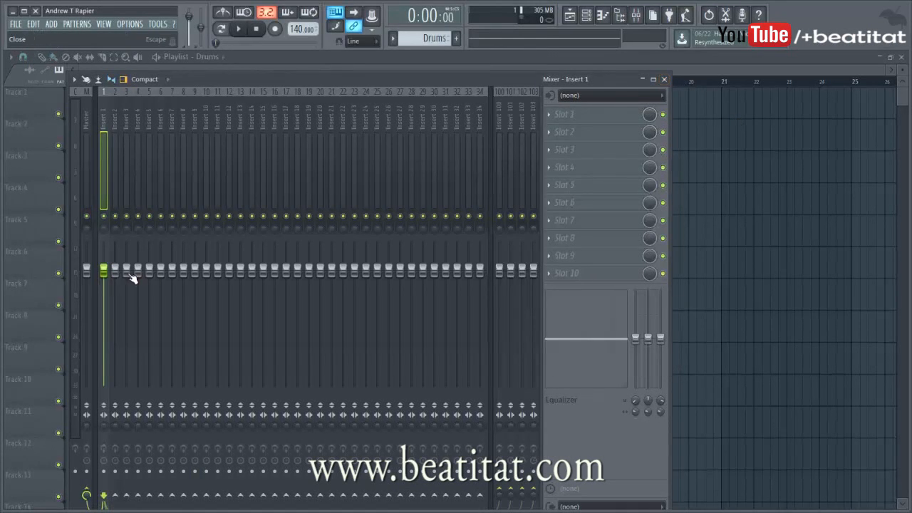
# Step the mixer selection across the insert tracks to Insert 7 and close the mixer.
pyautogui.click(124, 161)
pyautogui.press('Right')
pyautogui.press('Right')
pyautogui.press('Right')
pyautogui.press('Right')
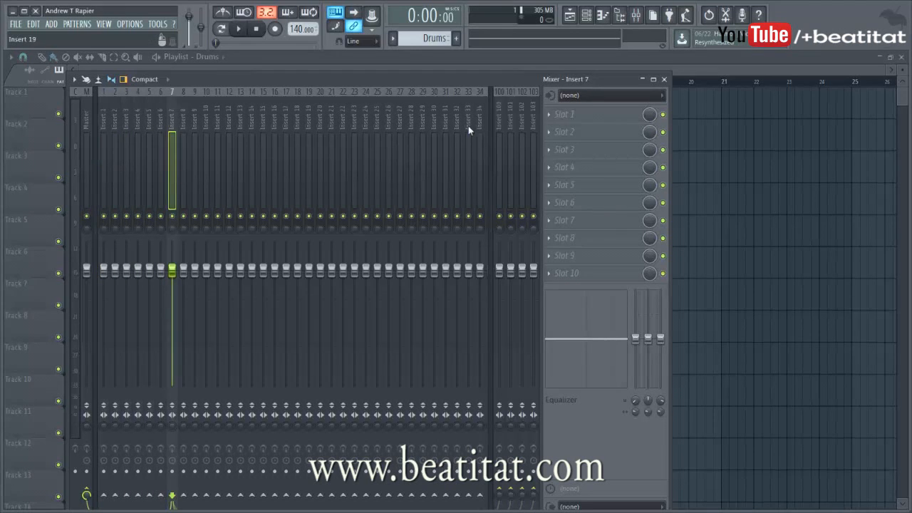
pyautogui.click(664, 79)
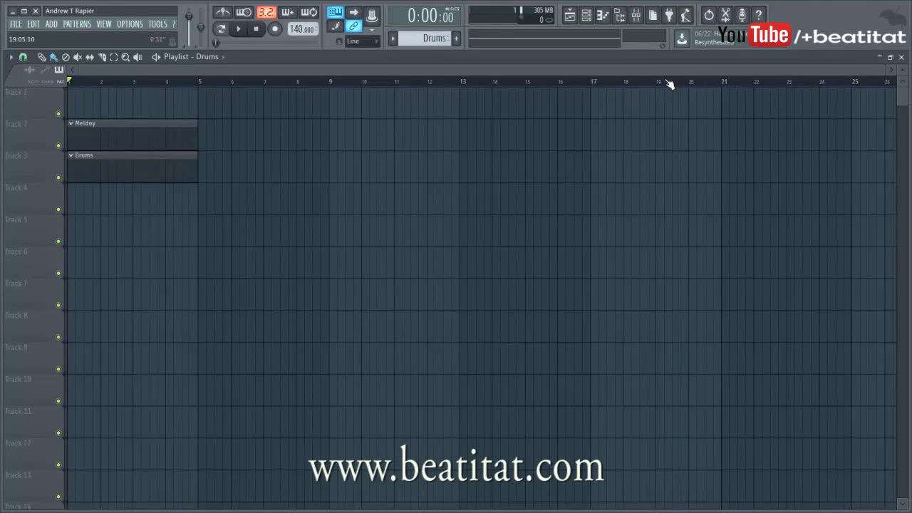
# Show the browser beside the playlist and open the Drums pattern's channel rack.
pyautogui.click(630, 19)
pyautogui.click(624, 22)
pyautogui.click(623, 22)
pyautogui.click(70, 282)
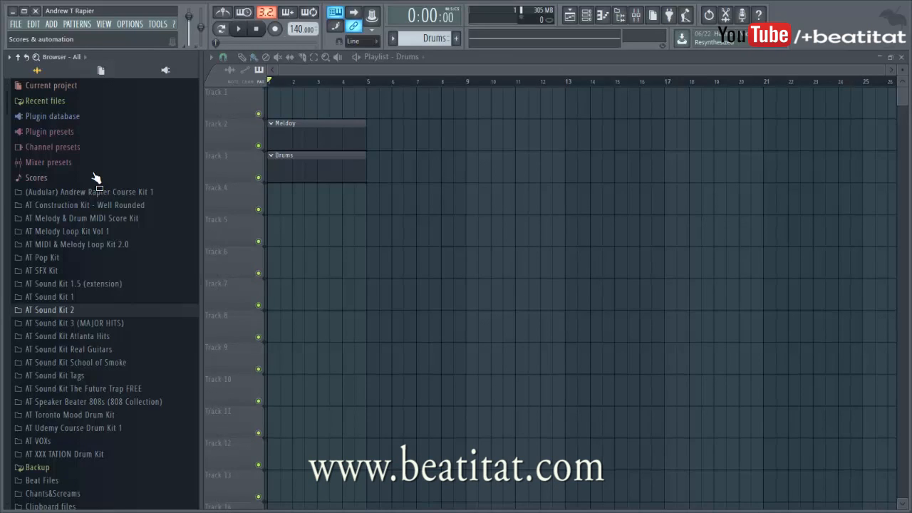
pyautogui.doubleClick(287, 164)
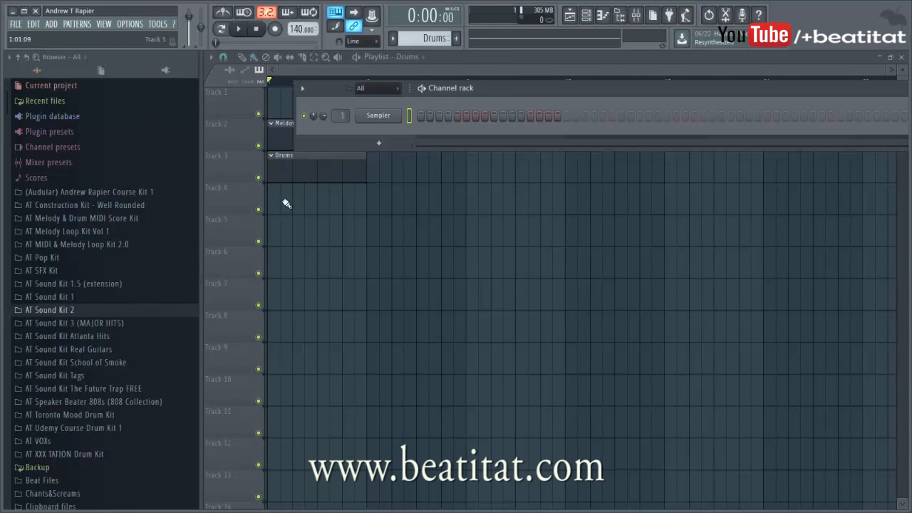
pyautogui.moveTo(506, 90); pyautogui.dragTo(456, 95)
# Audition samples in the Claps folder of AT Sound Kit 2 and add Clp Trap ClapMain to the channel rack.
pyautogui.click(99, 311)
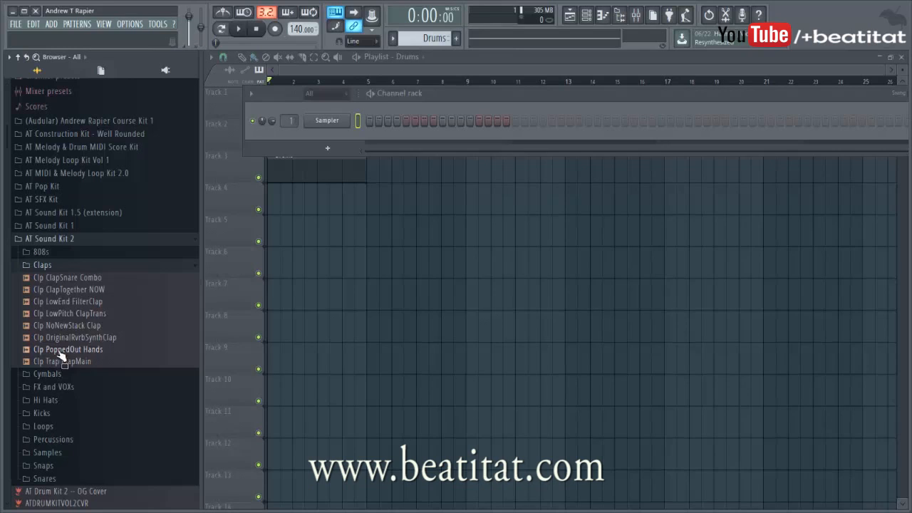
pyautogui.click(87, 303)
pyautogui.click(91, 338)
pyautogui.click(90, 349)
pyautogui.click(85, 362)
pyautogui.moveTo(84, 364); pyautogui.dragTo(362, 135)
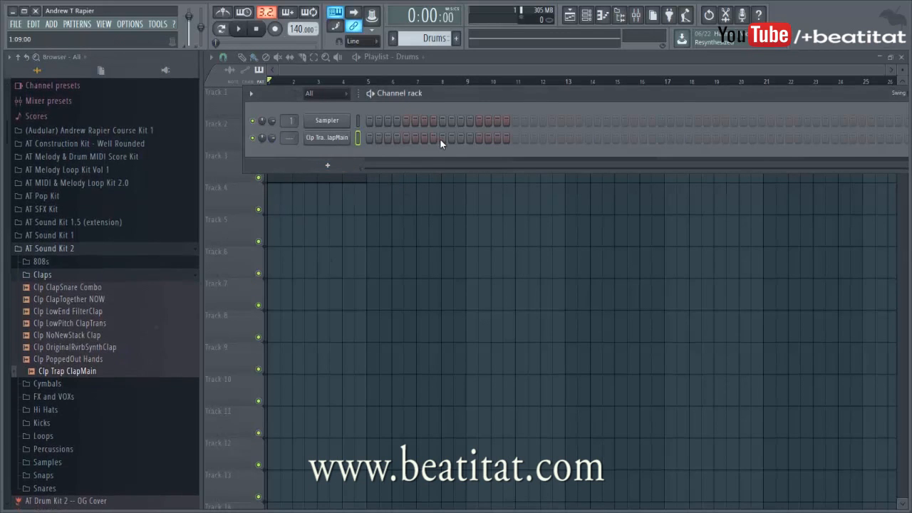
# Place Clp Trap ClapMain hits on steps 9, 25, 41 and 57 of the Drums pattern.
pyautogui.moveTo(491, 108); pyautogui.dragTo(439, 231)
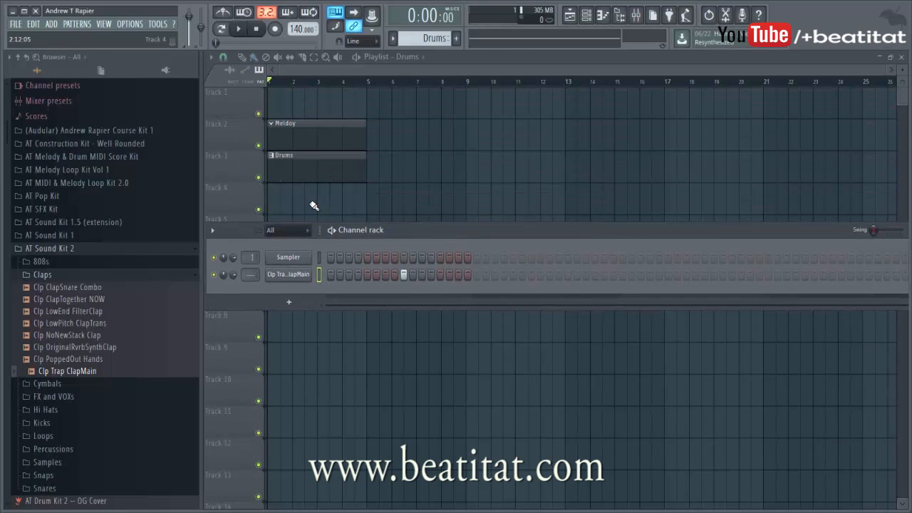
pyautogui.doubleClick(332, 171)
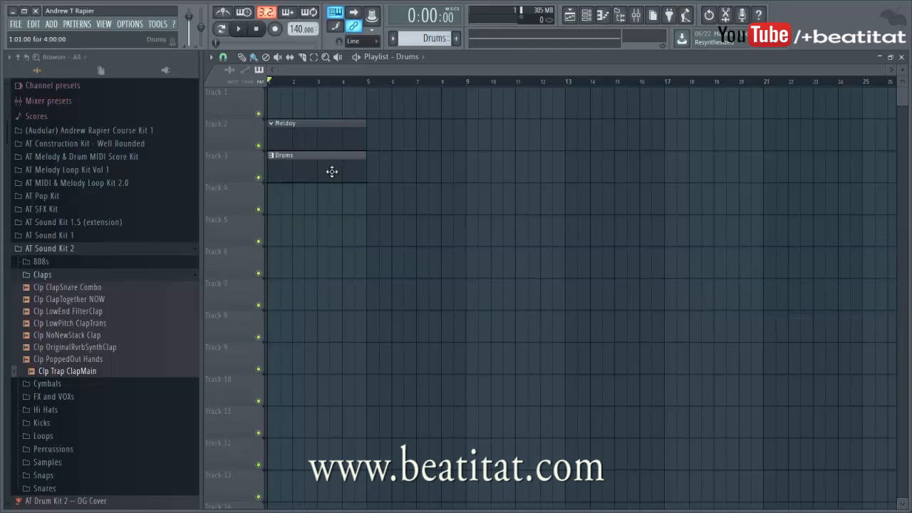
pyautogui.click(838, 236)
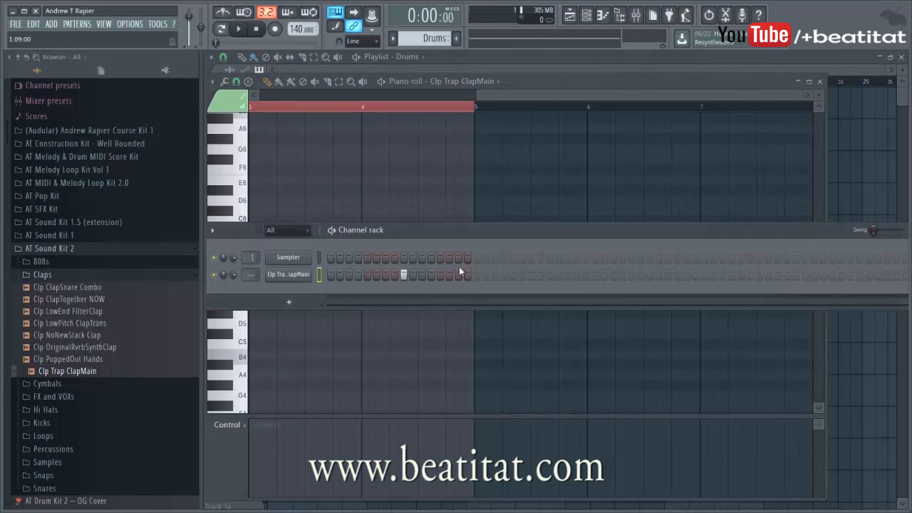
pyautogui.click(549, 275)
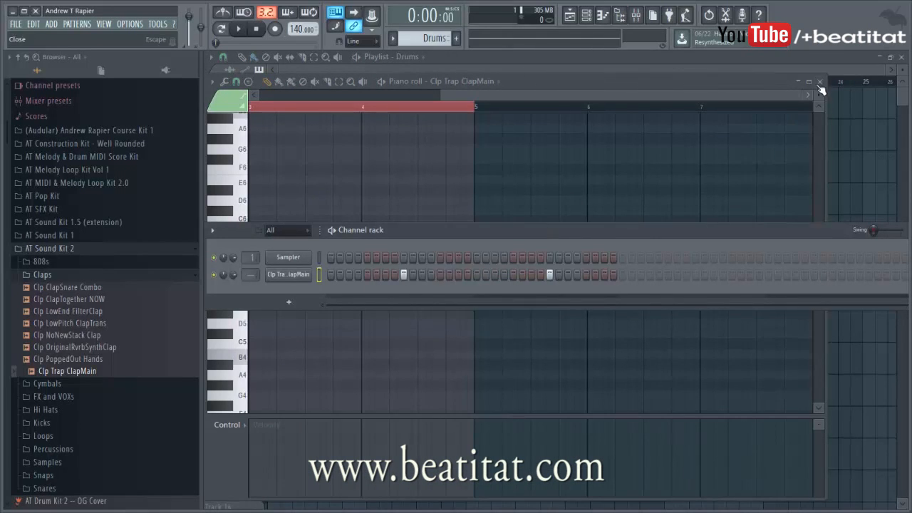
pyautogui.press('F7')
pyautogui.moveTo(674, 229); pyautogui.dragTo(608, 201)
pyautogui.click(631, 246)
pyautogui.click(775, 248)
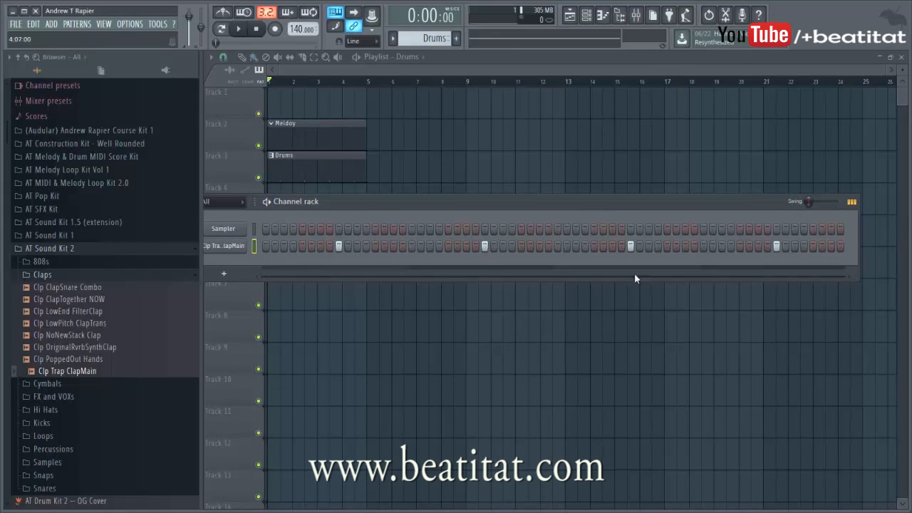
# Add Hat TrapHiHat from the Hi Hats folder to the channel rack and fill every second step with it.
pyautogui.click(89, 276)
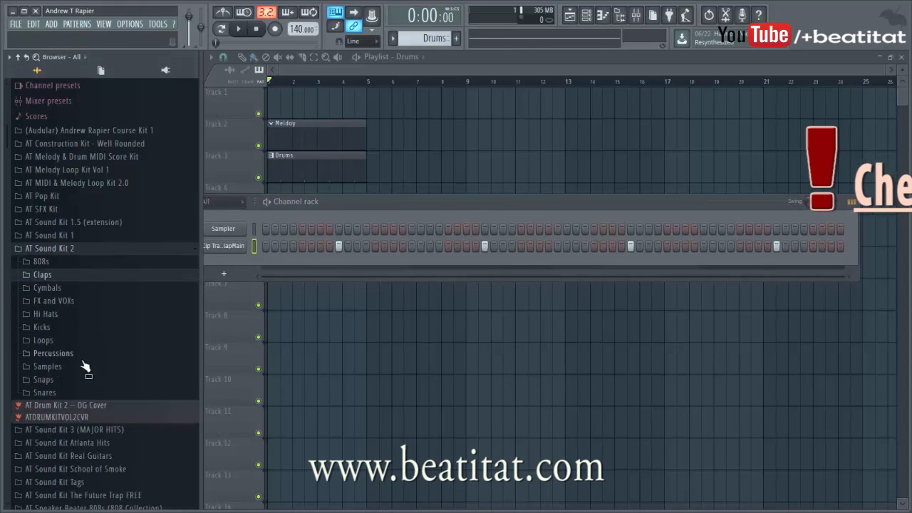
pyautogui.click(114, 315)
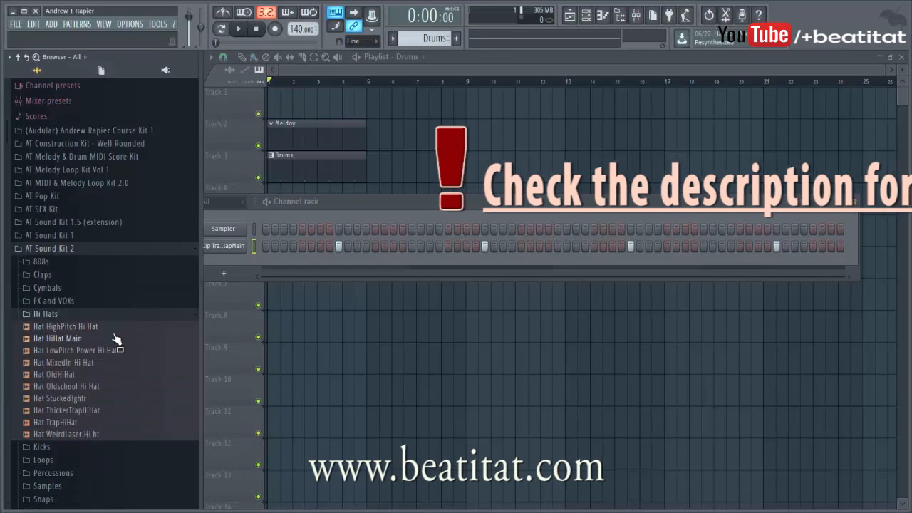
pyautogui.click(124, 375)
pyautogui.click(125, 422)
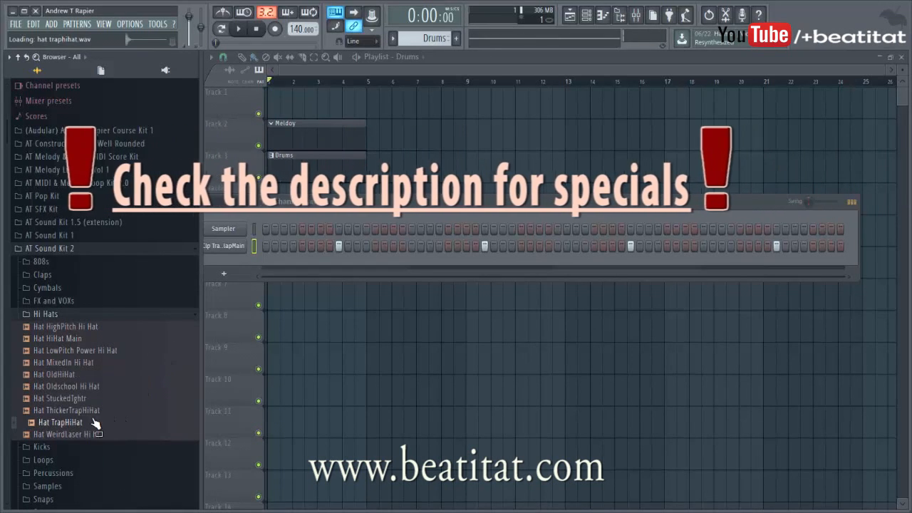
pyautogui.moveTo(126, 421); pyautogui.dragTo(242, 262)
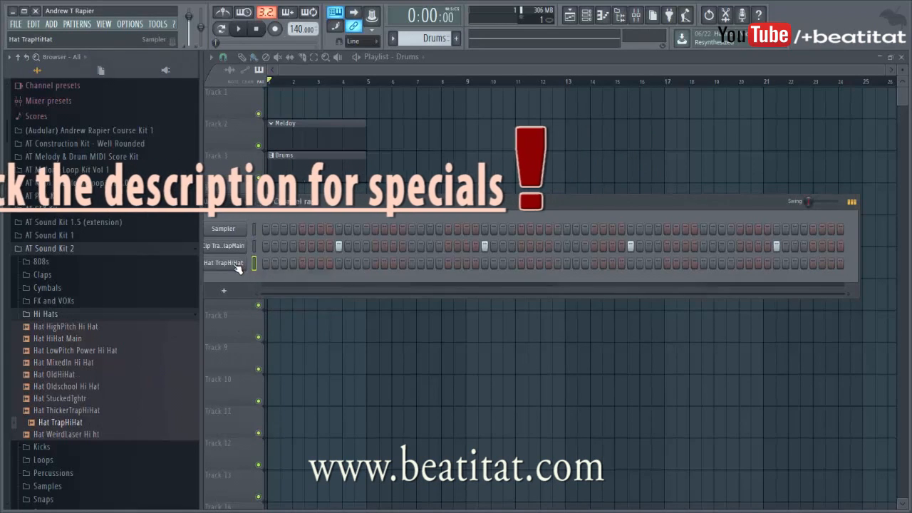
pyautogui.rightClick(242, 262)
pyautogui.click(391, 299)
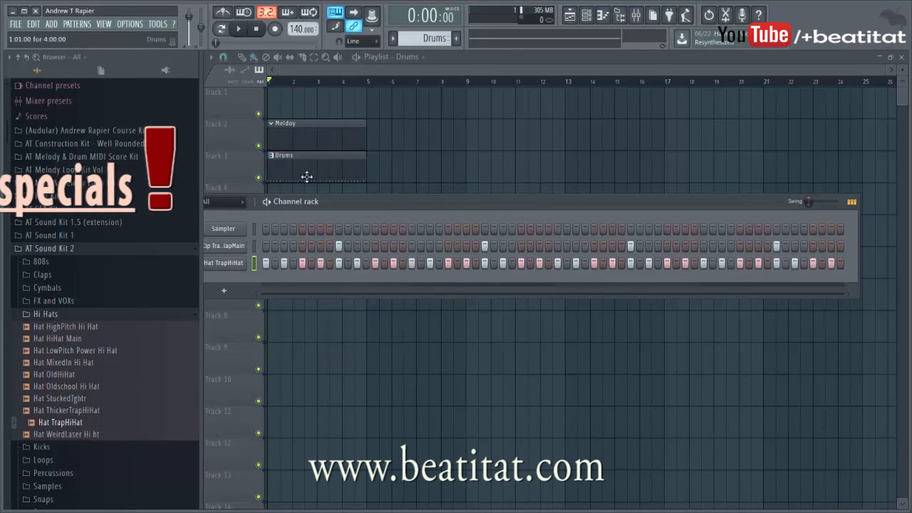
# View the Meldoy pattern in the channel rack, return to Drums and reposition the rack with its channel controls in view.
pyautogui.click(315, 133)
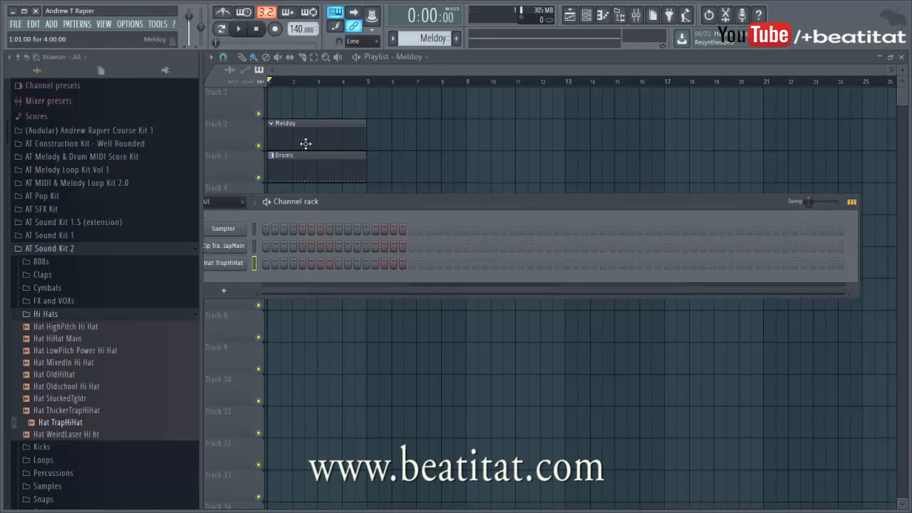
pyautogui.doubleClick(300, 162)
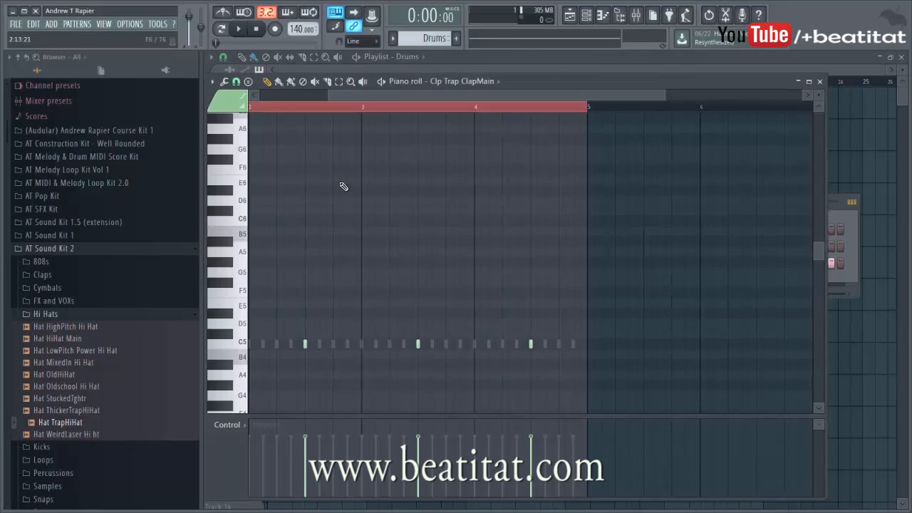
pyautogui.press('F7')
pyautogui.moveTo(340, 201); pyautogui.dragTo(459, 142)
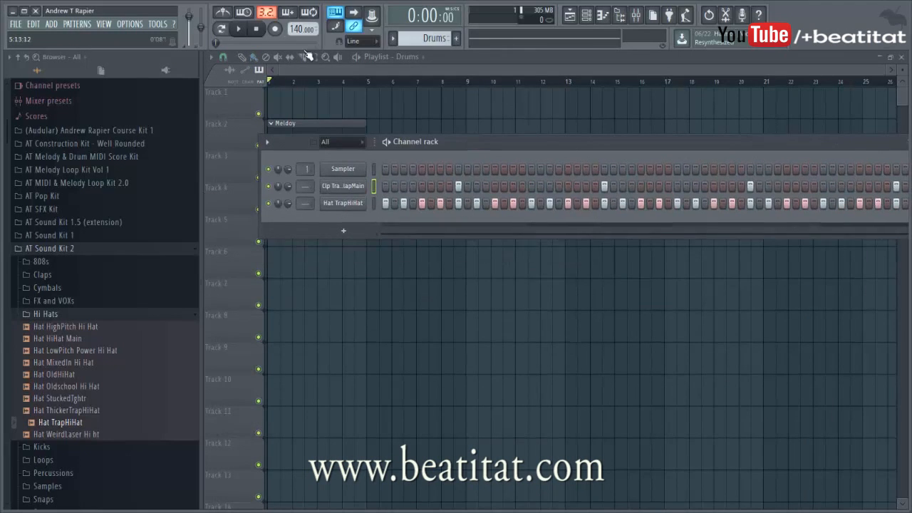
# Play and stop the Drums beat in pattern mode, and repeat the playback in song mode.
pyautogui.click(239, 29)
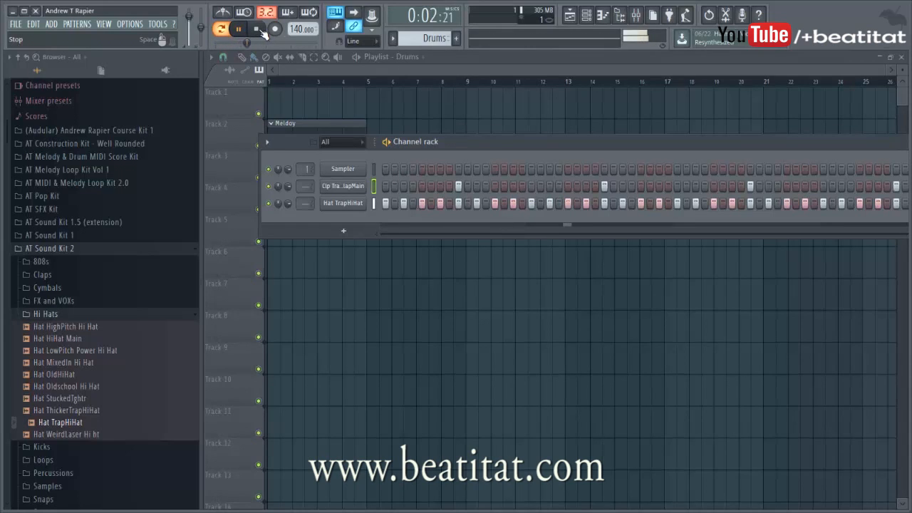
pyautogui.click(262, 30)
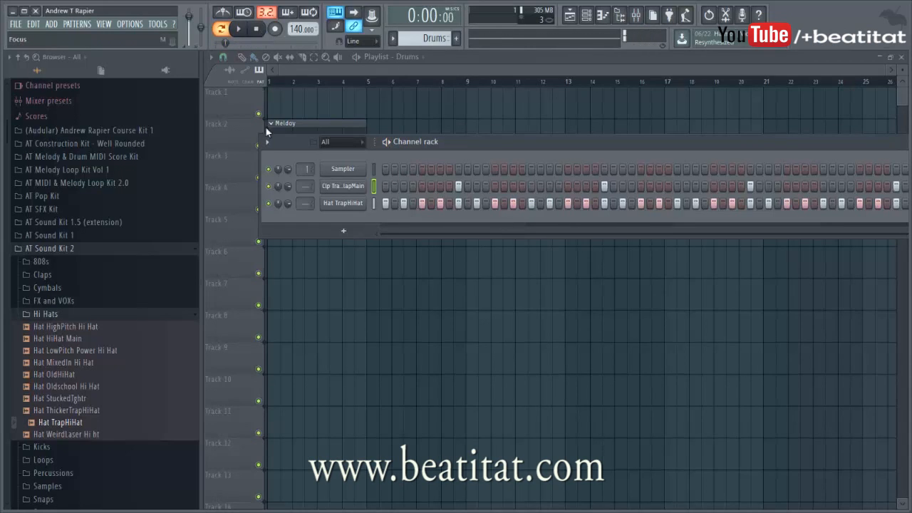
pyautogui.click(227, 29)
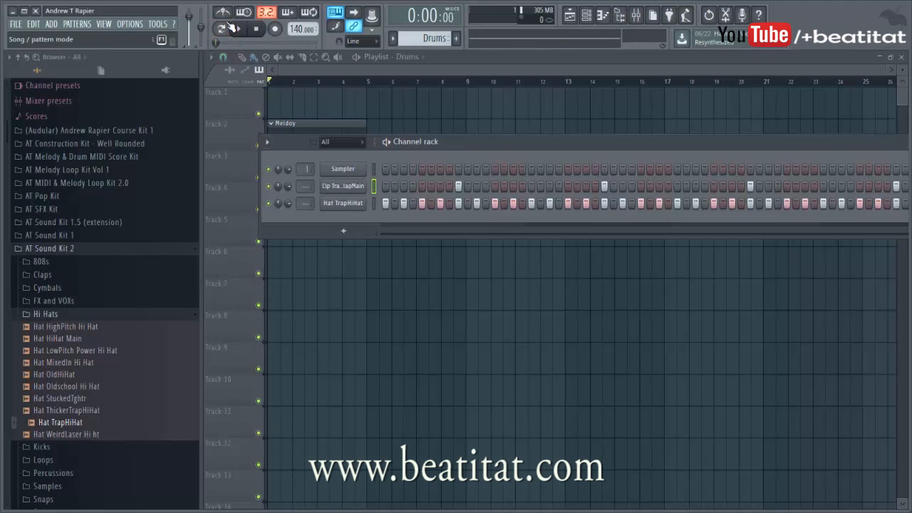
pyautogui.click(231, 29)
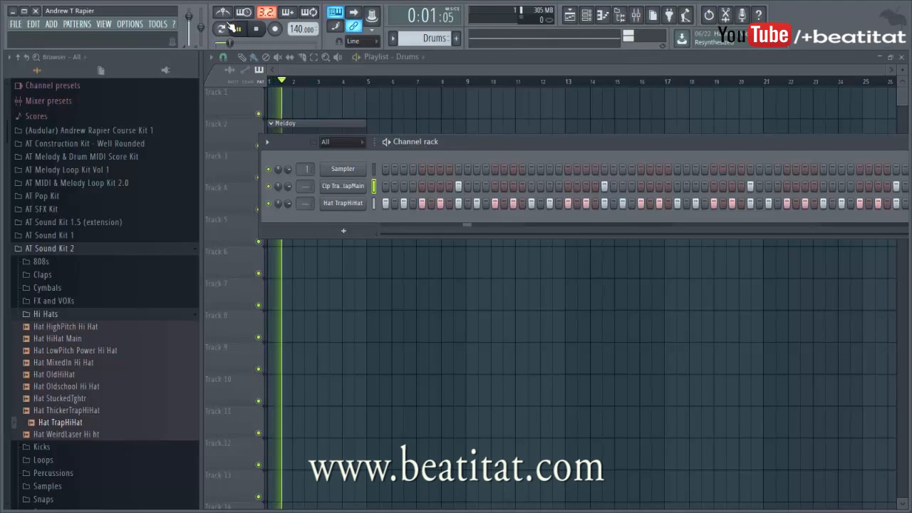
pyautogui.click(232, 28)
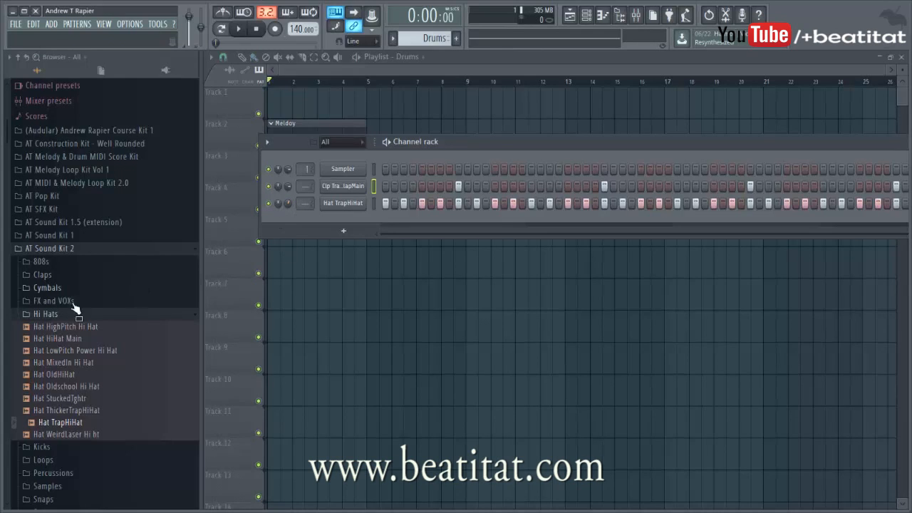
# Add Kck ThumpMainKick from the Kicks folder to the channel rack with hits on steps 1, 7, 21, 33, 35 and 43.
pyautogui.click(42, 314)
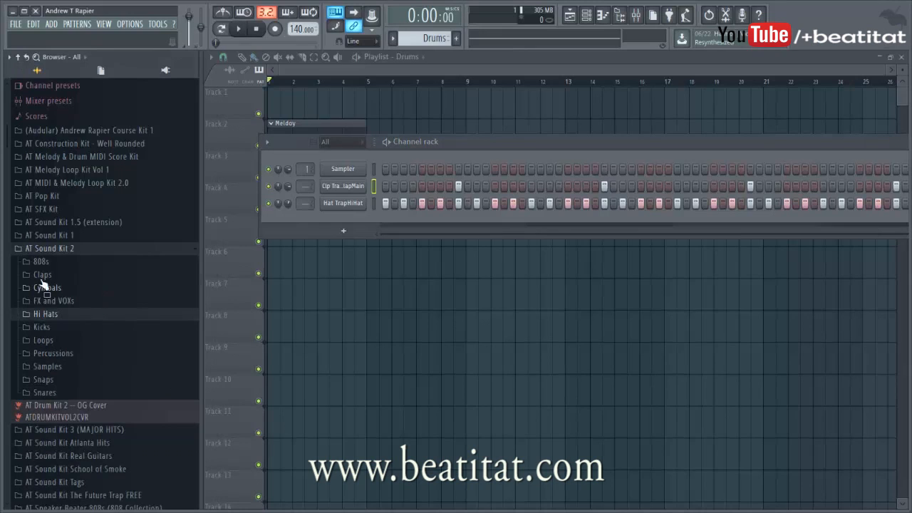
pyautogui.click(67, 327)
pyautogui.moveTo(75, 434); pyautogui.dragTo(365, 214)
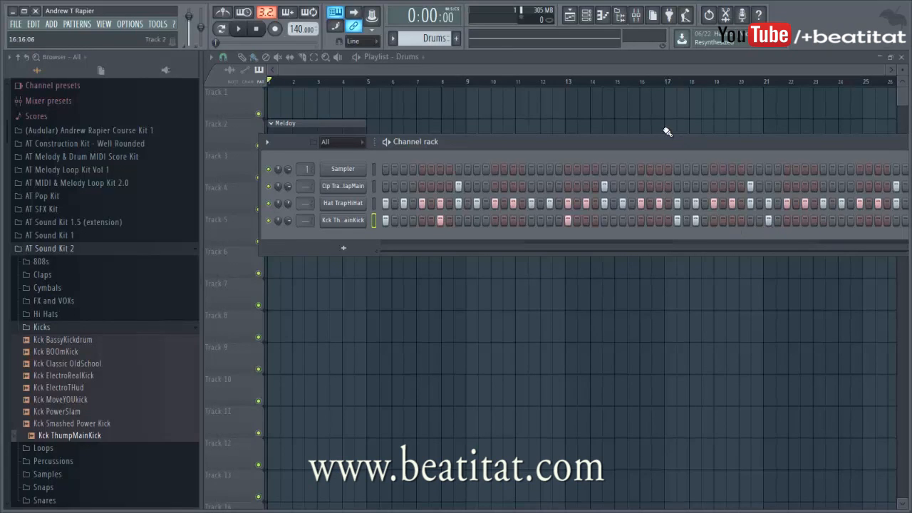
pyautogui.moveTo(662, 150); pyautogui.dragTo(571, 131)
# During song playback, replace the kick on step 43 with one on step 39 and add kicks on steps 53 and 63.
pyautogui.press('space')
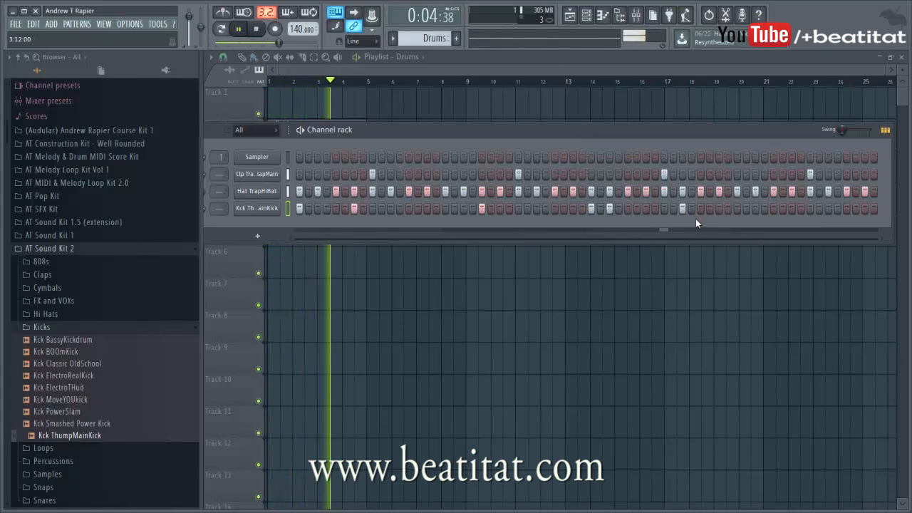
pyautogui.click(646, 208)
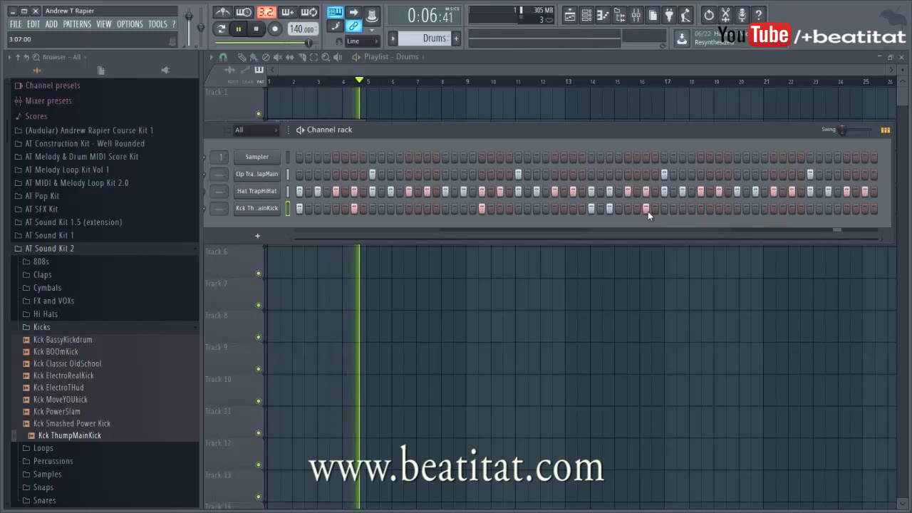
pyautogui.click(774, 208)
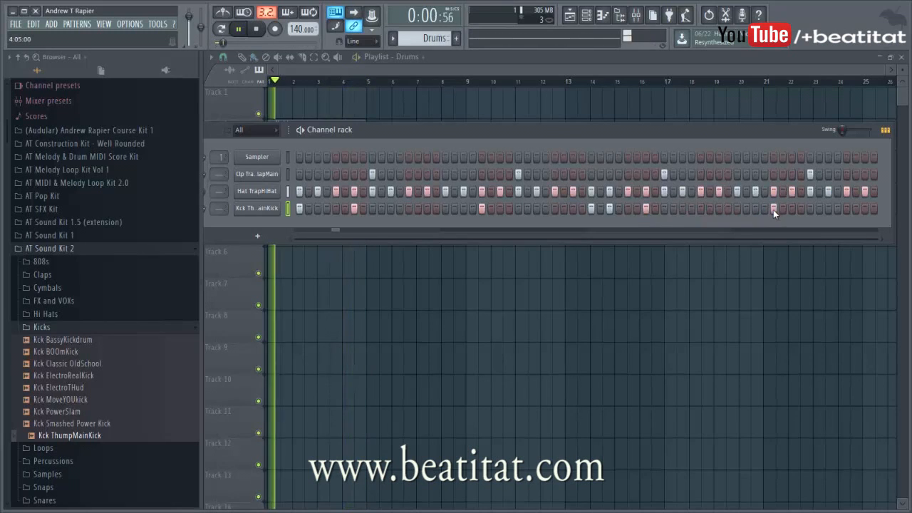
pyautogui.click(865, 208)
pyautogui.moveTo(430, 129); pyautogui.dragTo(490, 132)
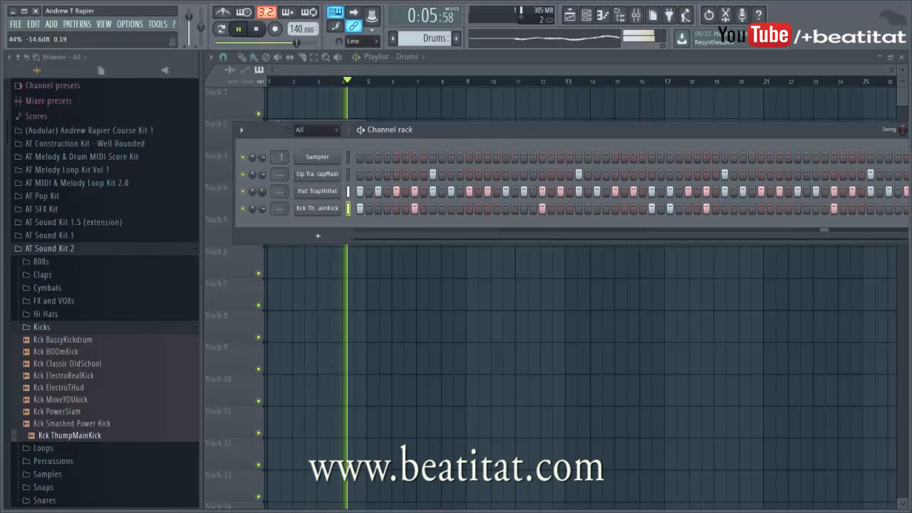
pyautogui.click(261, 34)
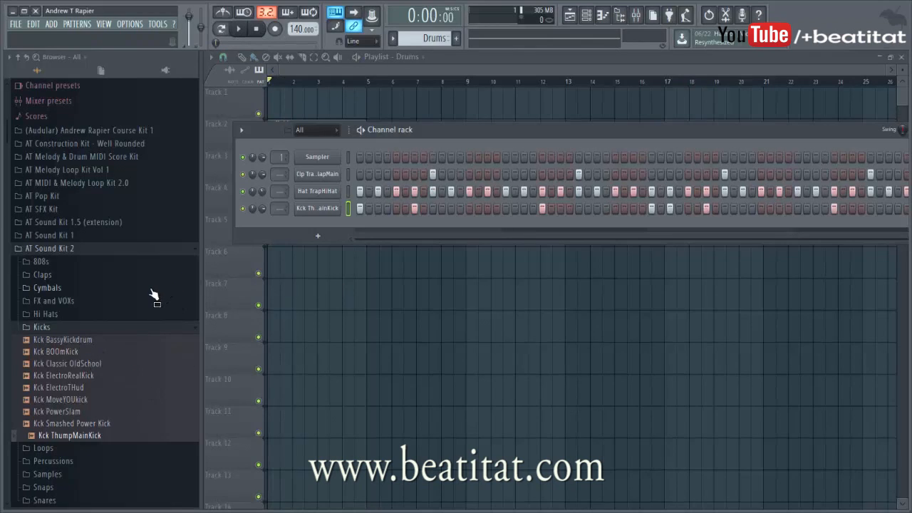
# Audition the samples in the Snaps folder and add Snp SnareSnappy to the channel rack with a hit on step 13.
pyautogui.click(100, 329)
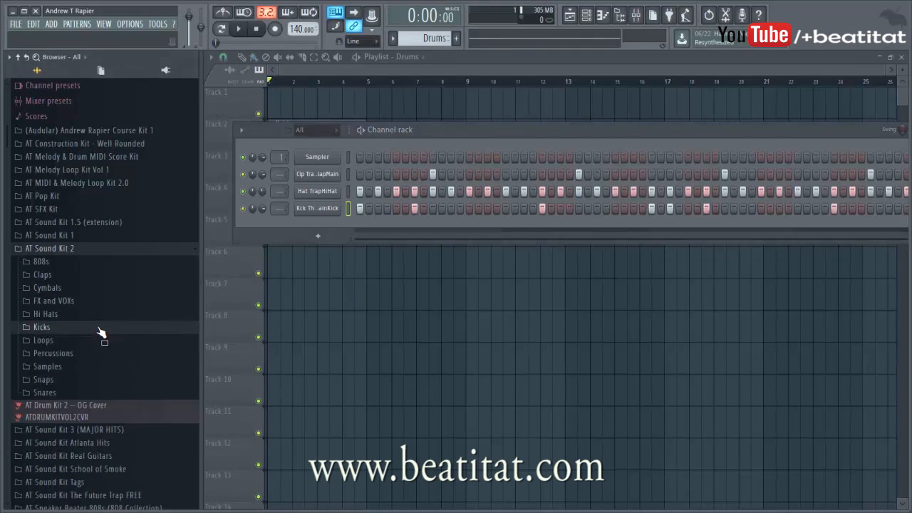
pyautogui.click(61, 380)
pyautogui.click(111, 392)
pyautogui.click(107, 404)
pyautogui.click(96, 416)
pyautogui.moveTo(84, 421); pyautogui.dragTo(318, 225)
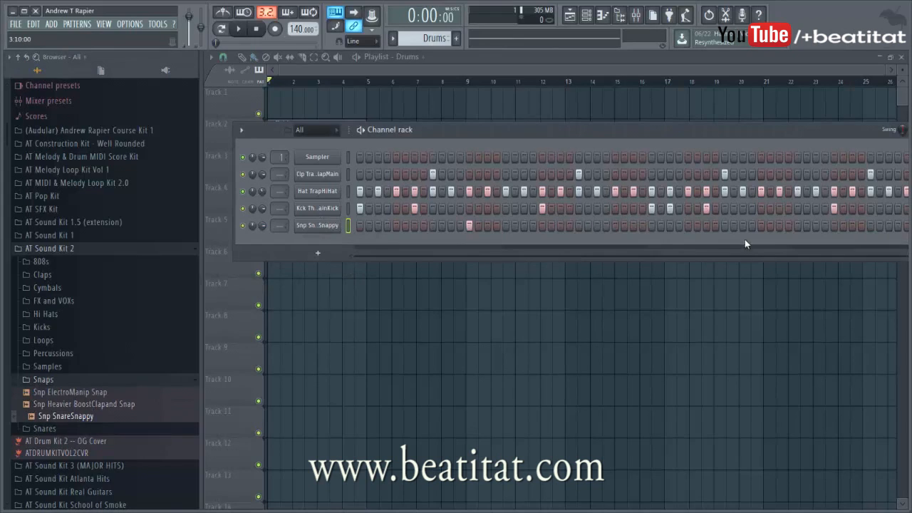
# During playback, audition cymbals from the Cymbols folder of AT Sound Kit 3 (MAJOR HITS) and add Cym - Cymbal 2 with a hit on step 1.
pyautogui.press('space')
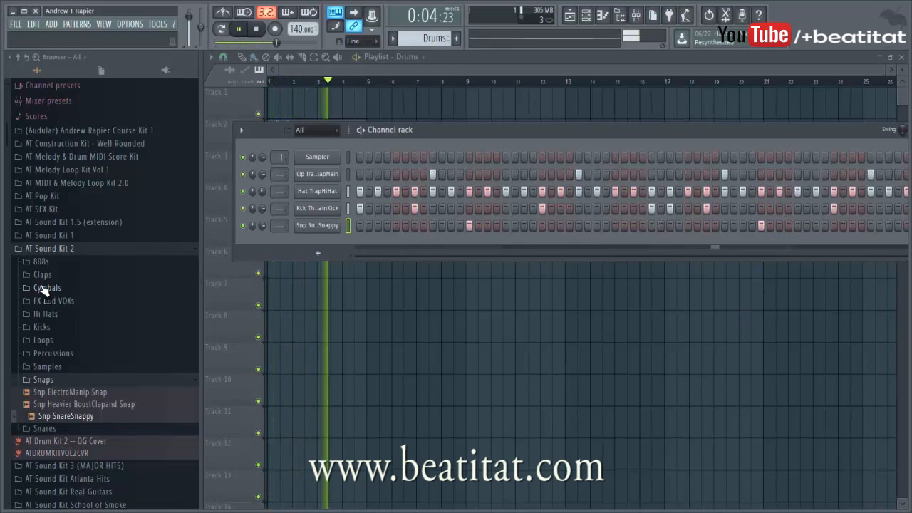
pyautogui.click(78, 248)
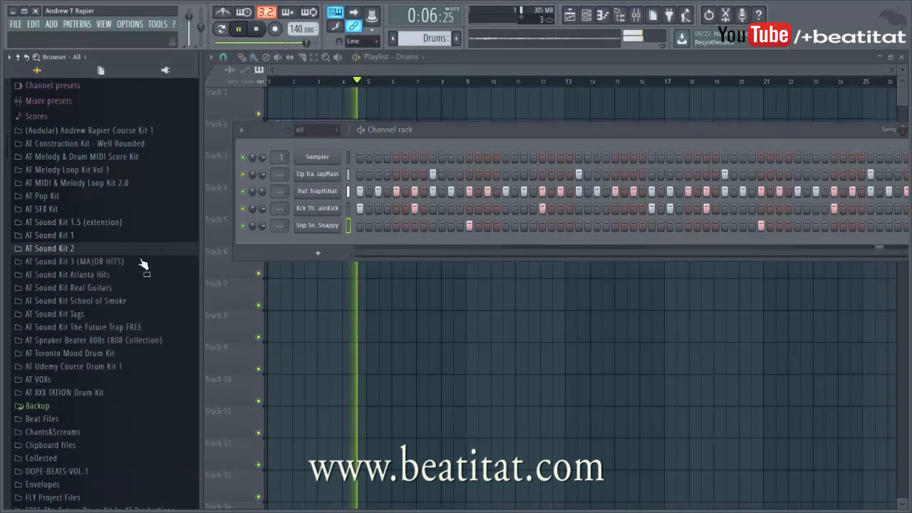
pyautogui.click(181, 262)
pyautogui.click(84, 302)
pyautogui.click(90, 337)
pyautogui.press('Up')
pyautogui.moveTo(90, 348); pyautogui.dragTo(299, 242)
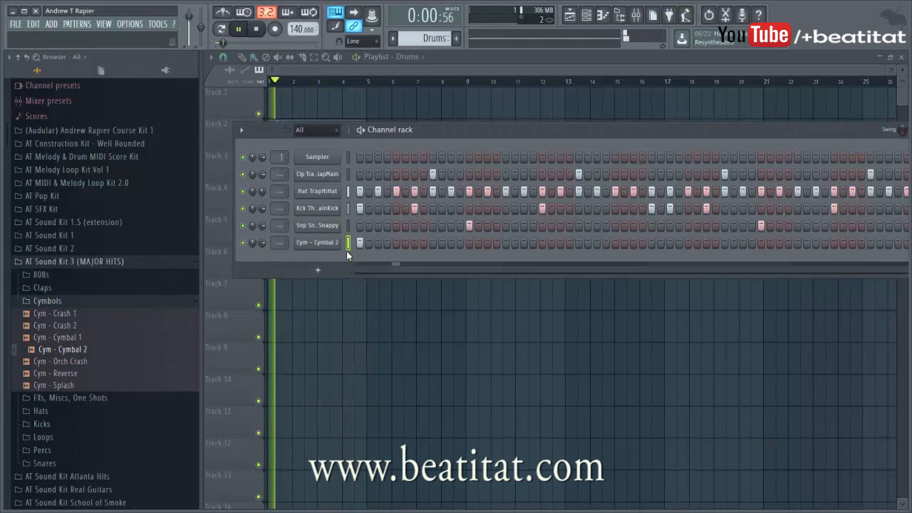
pyautogui.click(261, 32)
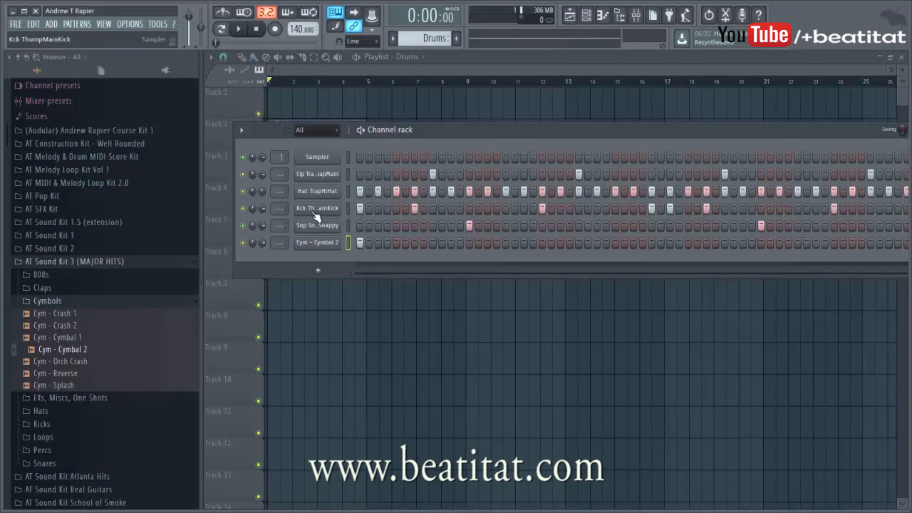
# Open the Meldoy pattern from the playlist and insert a Sytrus channel below Sampler, moving its plugin window clear of the channel names.
pyautogui.press('F6')
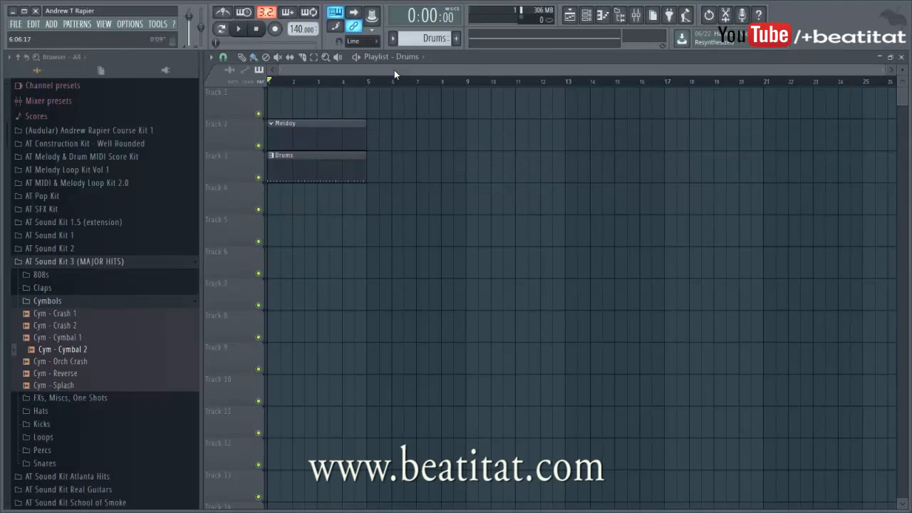
pyautogui.doubleClick(312, 128)
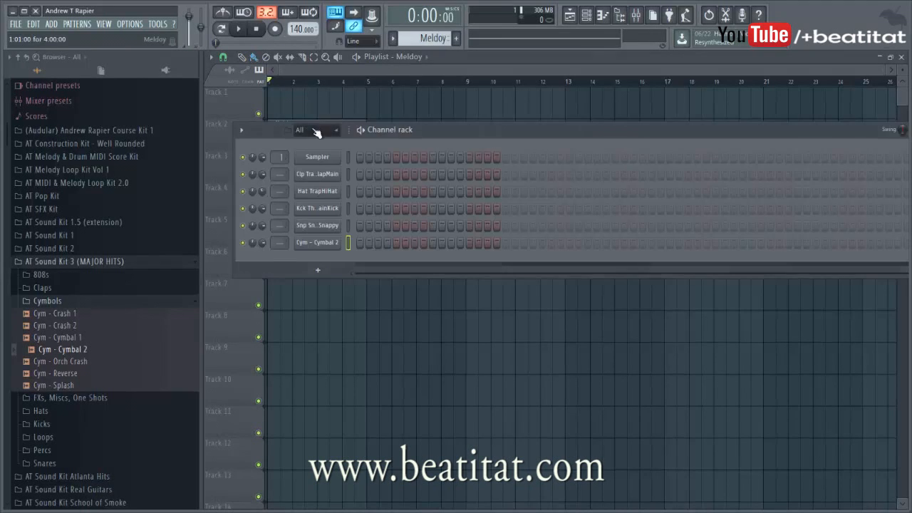
pyautogui.rightClick(342, 171)
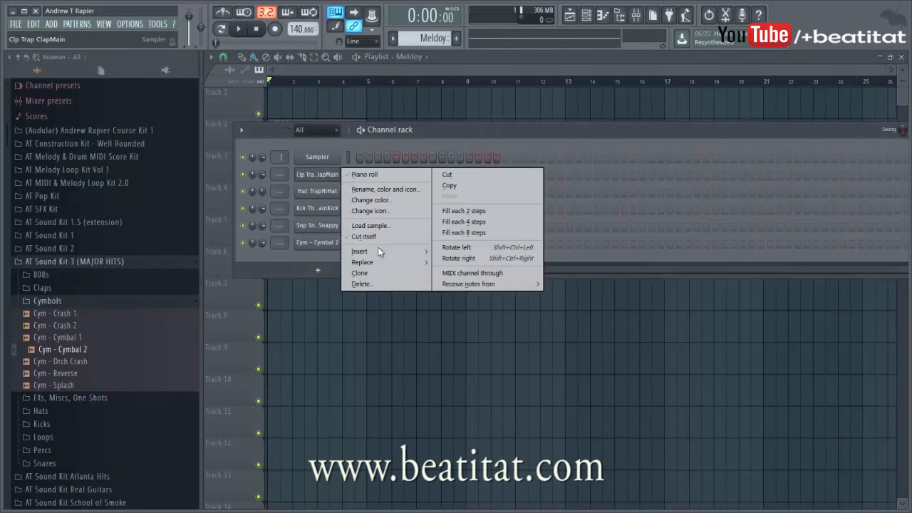
pyautogui.moveTo(379, 250)
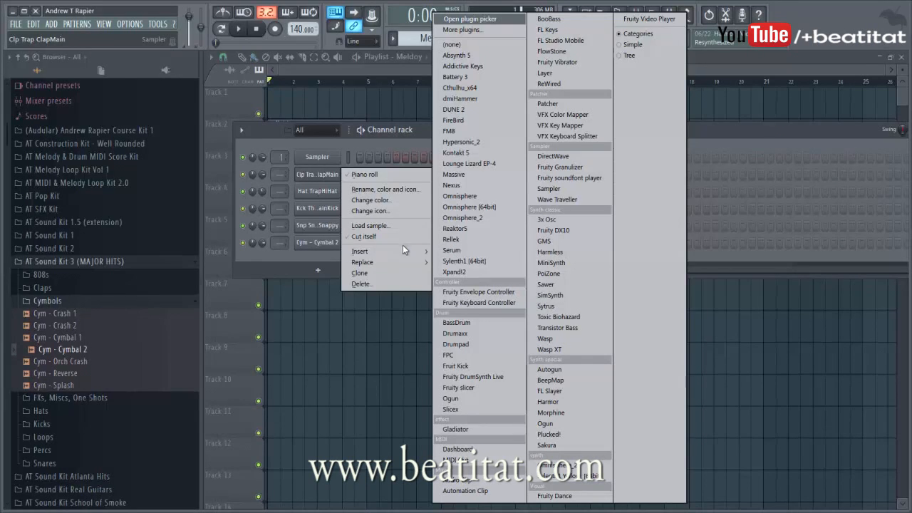
pyautogui.click(558, 306)
pyautogui.moveTo(510, 233); pyautogui.dragTo(557, 101)
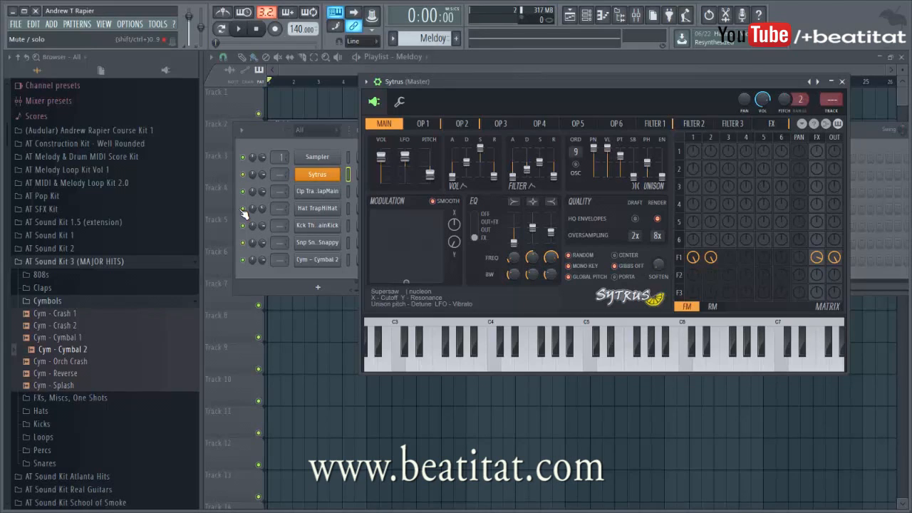
# Load the Realistic piano preset into Sytrus.
pyautogui.click(366, 82)
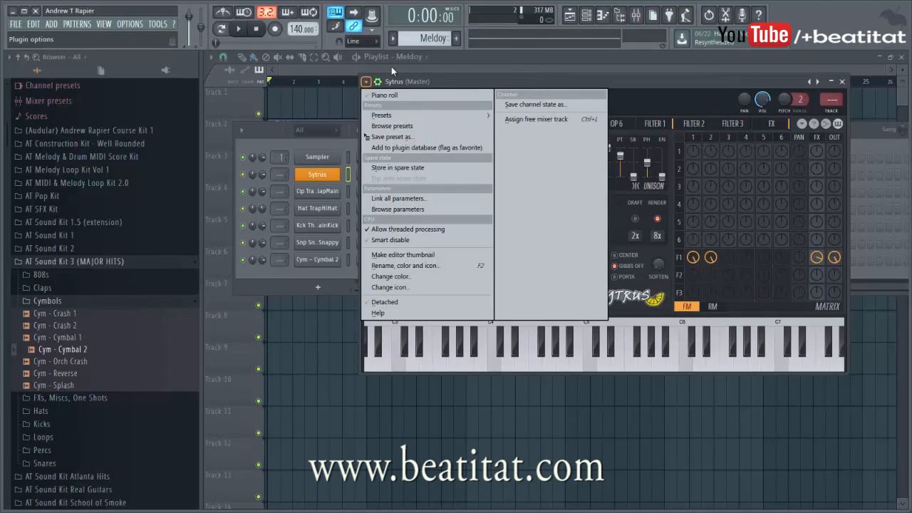
pyautogui.moveTo(399, 115)
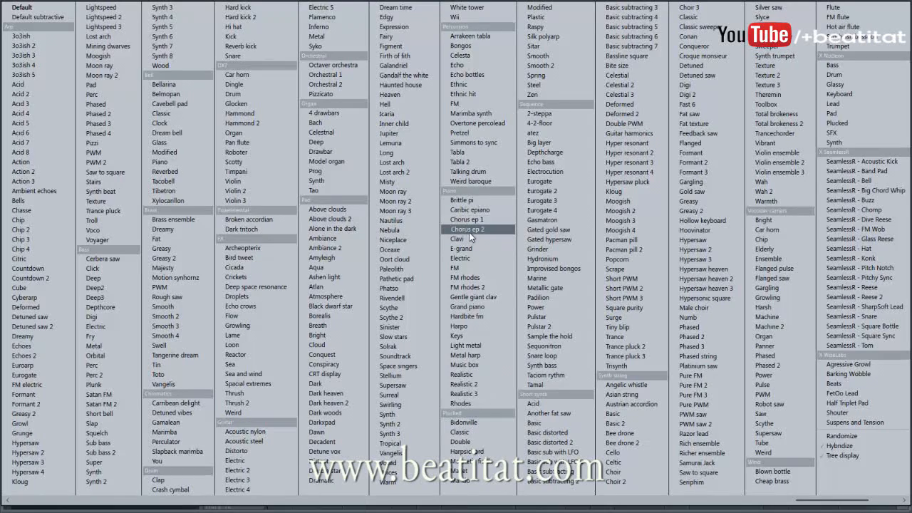
pyautogui.click(481, 385)
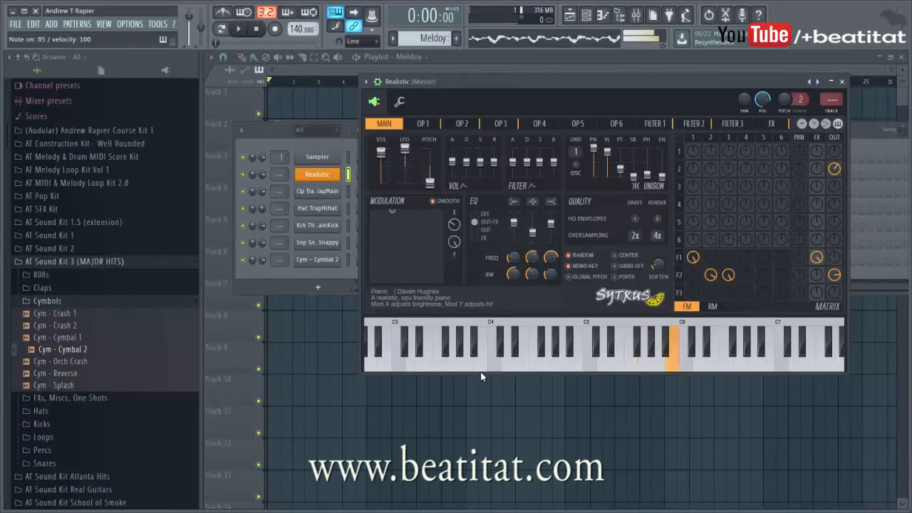
# Open the Realistic channel's piano roll, place one-beat notes A5 and A#5 on beats 1 and 2 of bar 1, and start playback.
pyautogui.rightClick(330, 177)
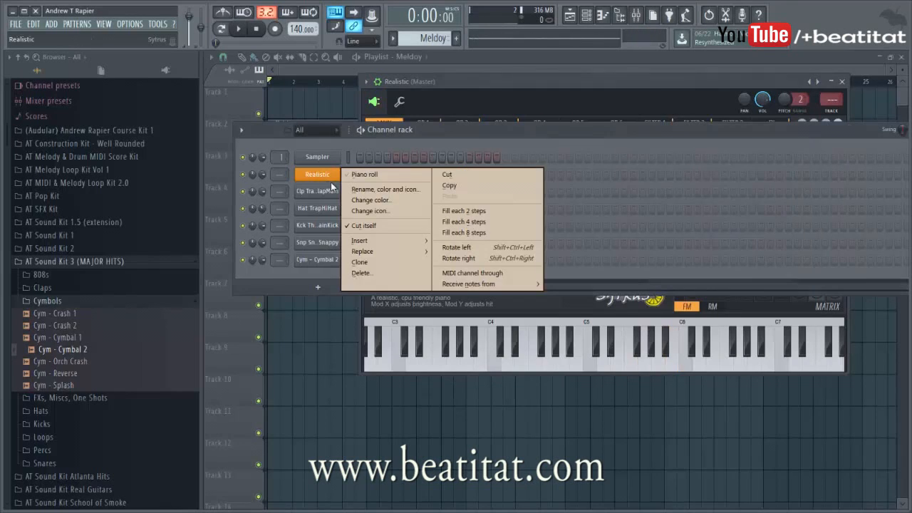
pyautogui.click(386, 175)
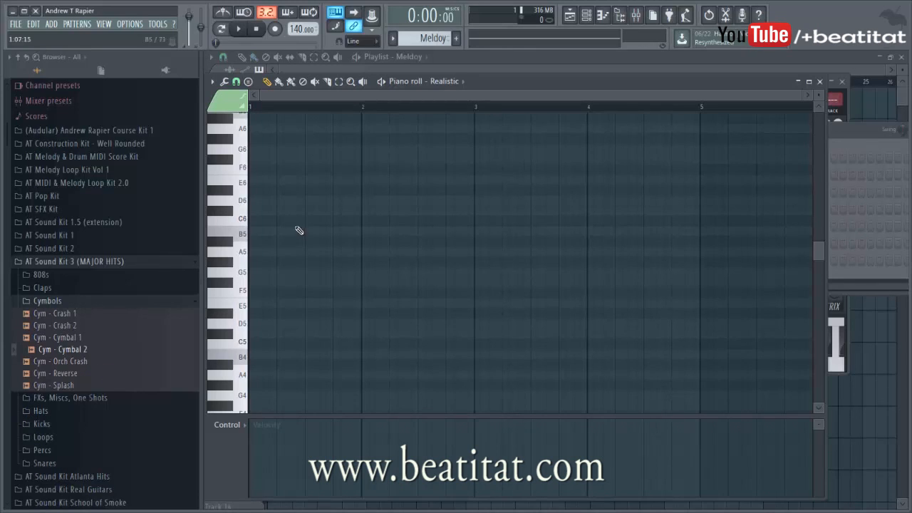
pyautogui.click(263, 251)
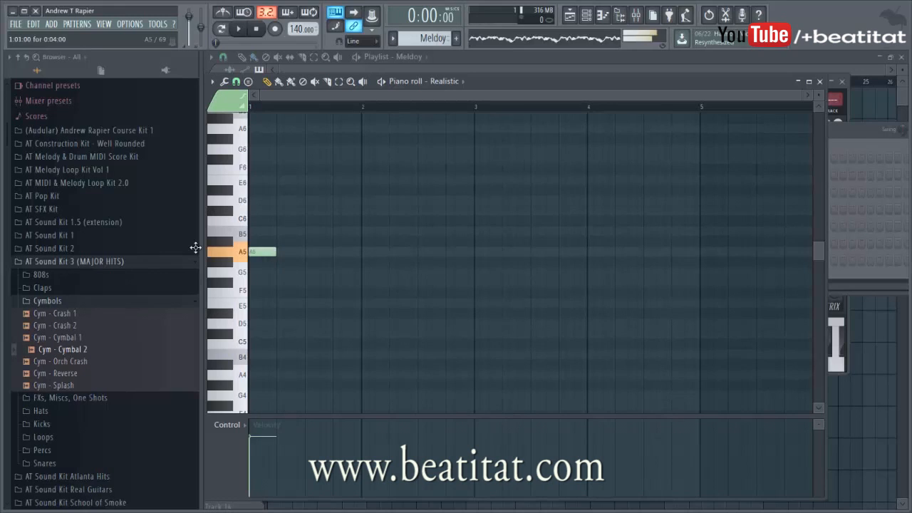
pyautogui.click(283, 242)
pyautogui.press('space')
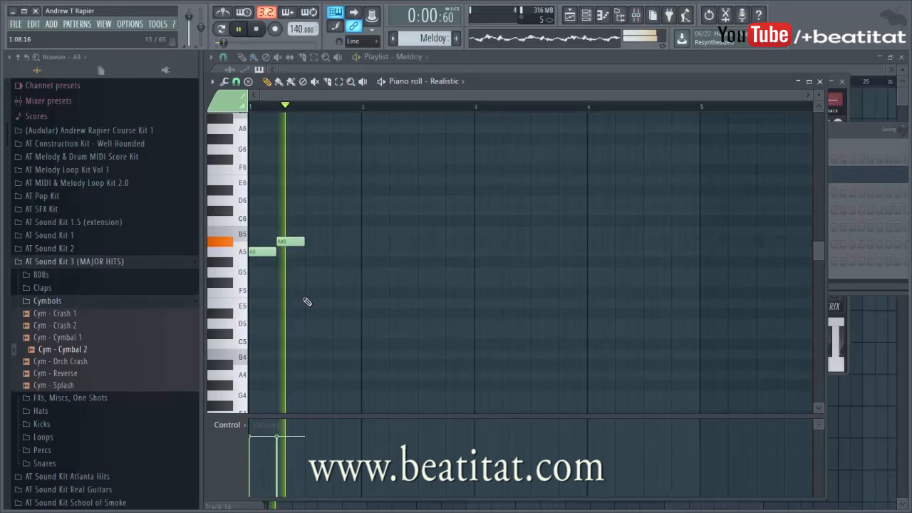
# Place D5 on beat 3 and G5 on beat 4 of bar 1, and preview the four-note phrase.
pyautogui.click(322, 324)
pyautogui.moveTo(316, 334); pyautogui.dragTo(302, 334)
pyautogui.press('space')
pyautogui.click(335, 312)
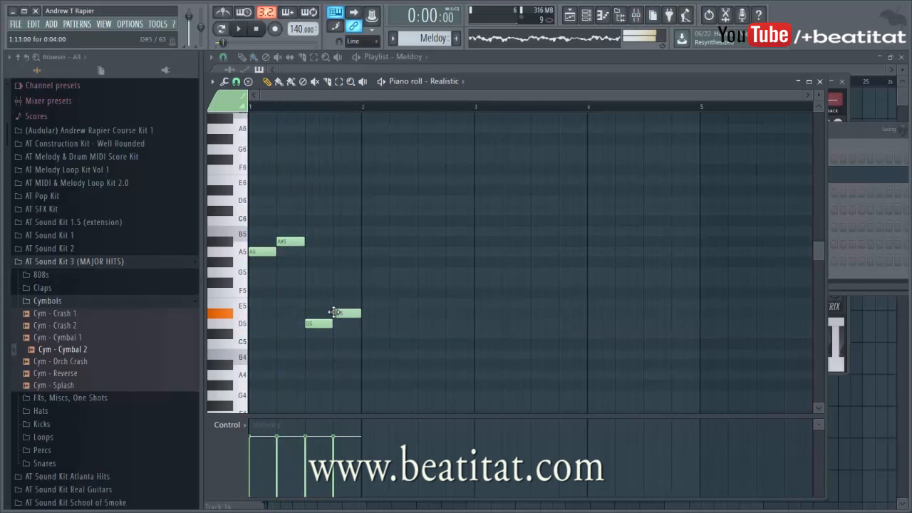
pyautogui.moveTo(334, 312); pyautogui.dragTo(338, 275)
pyautogui.press('space')
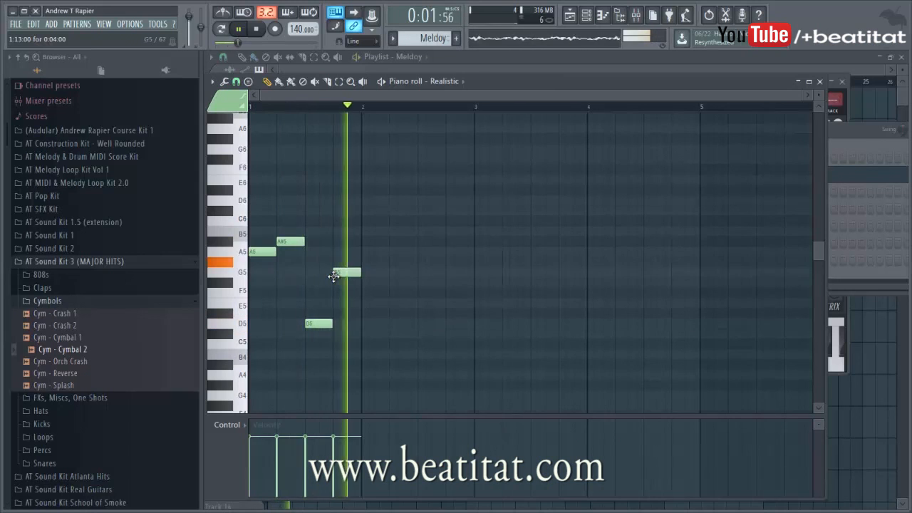
pyautogui.press('space')
# Copy the four-note phrase to bar 2 and duplicate both bars so the melody fills bars 1 to 4.
pyautogui.hotkey('ctrl', 'a')
pyautogui.moveTo(262, 255); pyautogui.dragTo(372, 269)
pyautogui.hotkey('ctrl', 'a')
pyautogui.hotkey('ctrl', 'b')
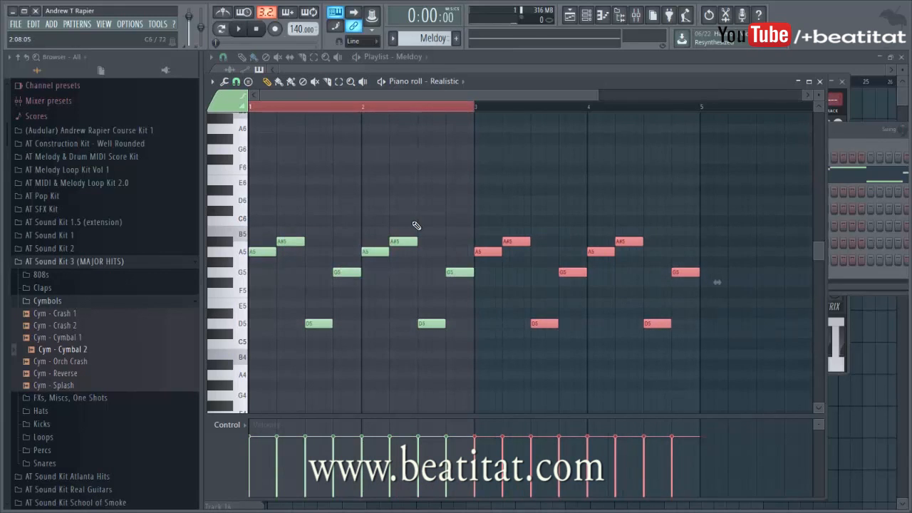
pyautogui.hotkey('ctrl', 'a')
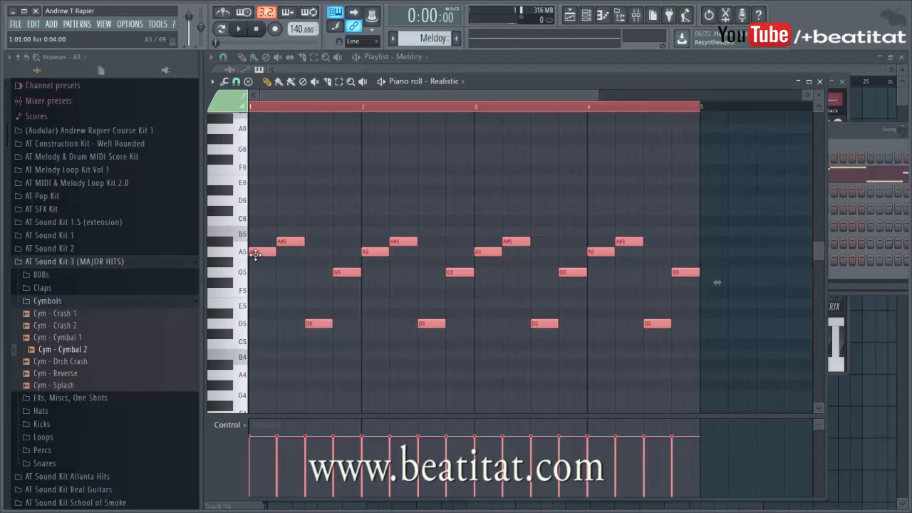
pyautogui.moveTo(256, 251); pyautogui.dragTo(707, 266)
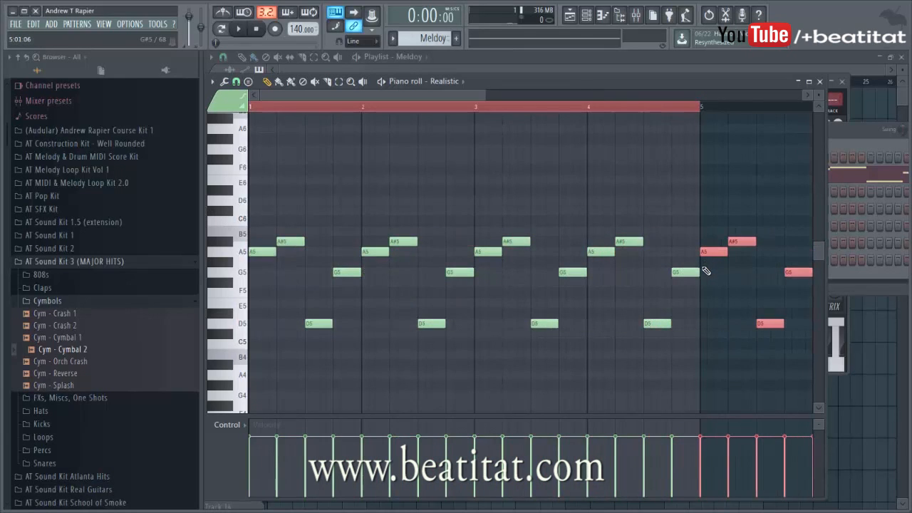
pyautogui.press('Delete')
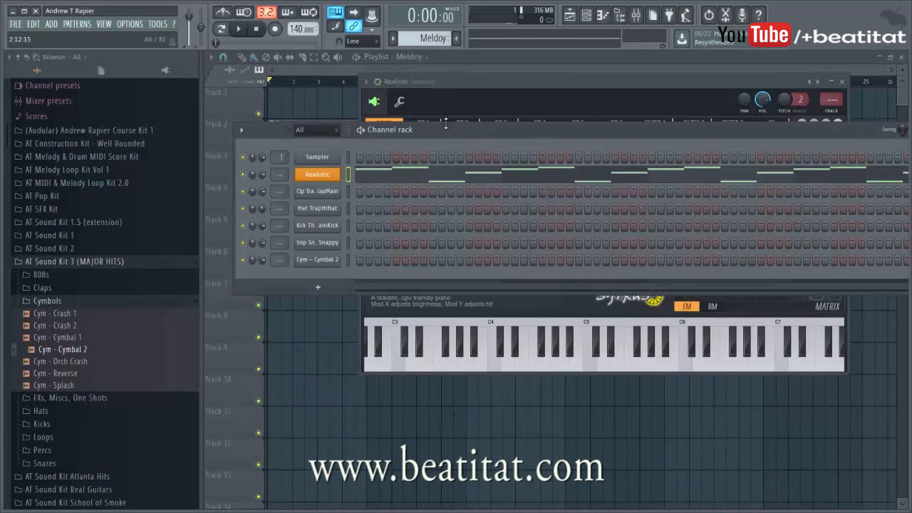
# Play and stop the Meldoy pattern in pattern mode, and return to the playlist.
pyautogui.press('space')
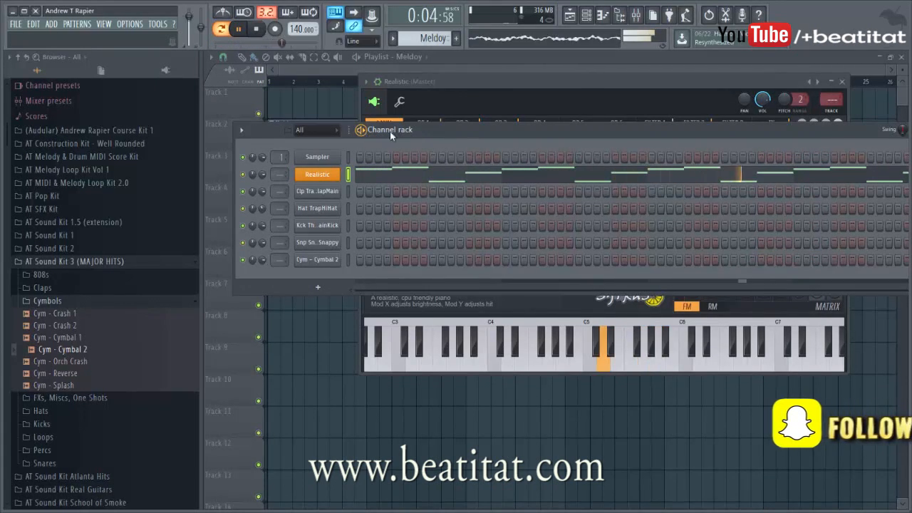
pyautogui.click(257, 30)
pyautogui.click(315, 68)
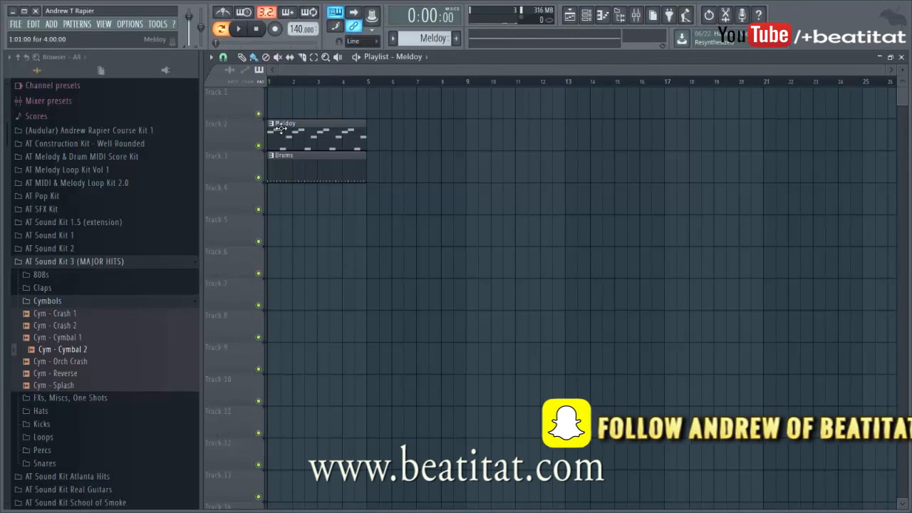
# Play the melody and drums together in song mode and lower the Realistic channel's volume to 50% in the channel rack.
pyautogui.click(280, 83)
pyautogui.press('space')
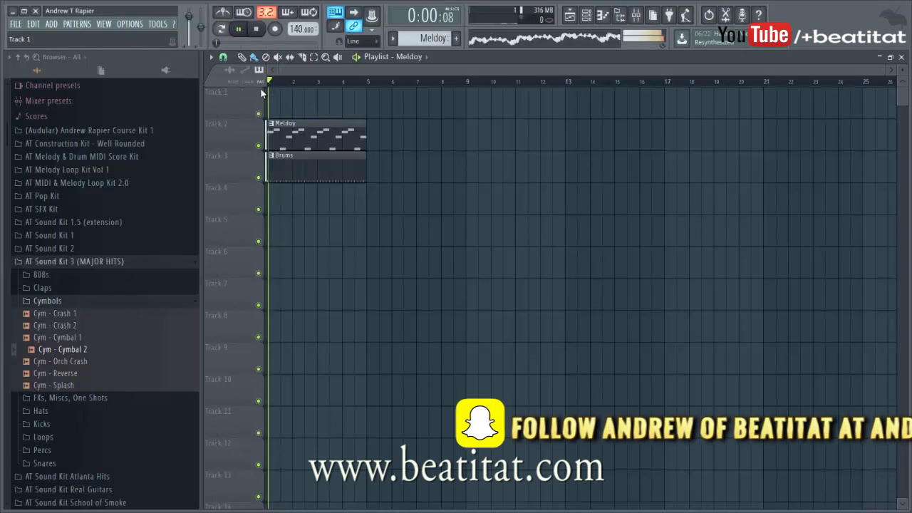
pyautogui.doubleClick(293, 136)
pyautogui.press('F7')
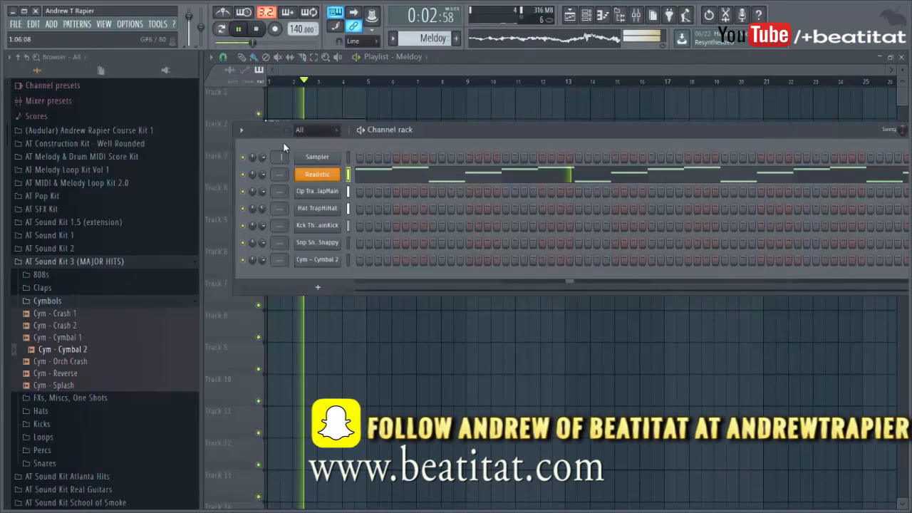
pyautogui.moveTo(261, 174); pyautogui.dragTo(262, 194)
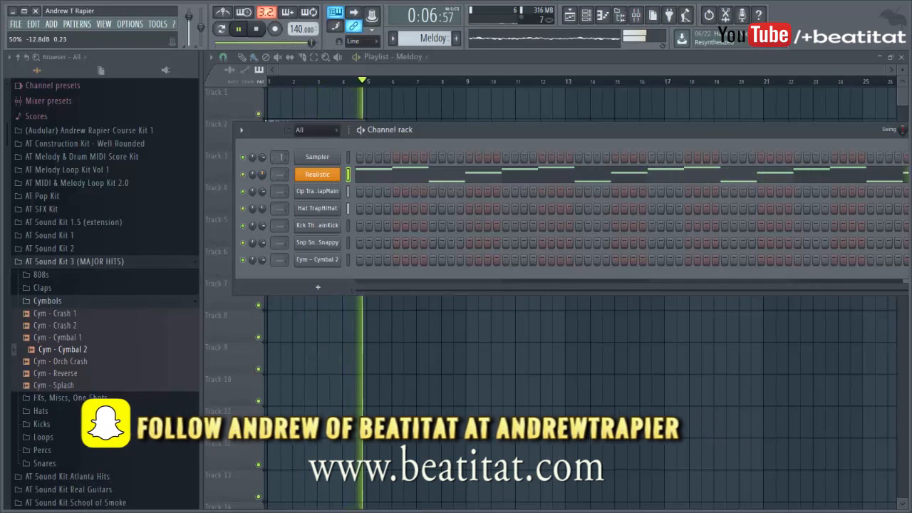
pyautogui.press('space')
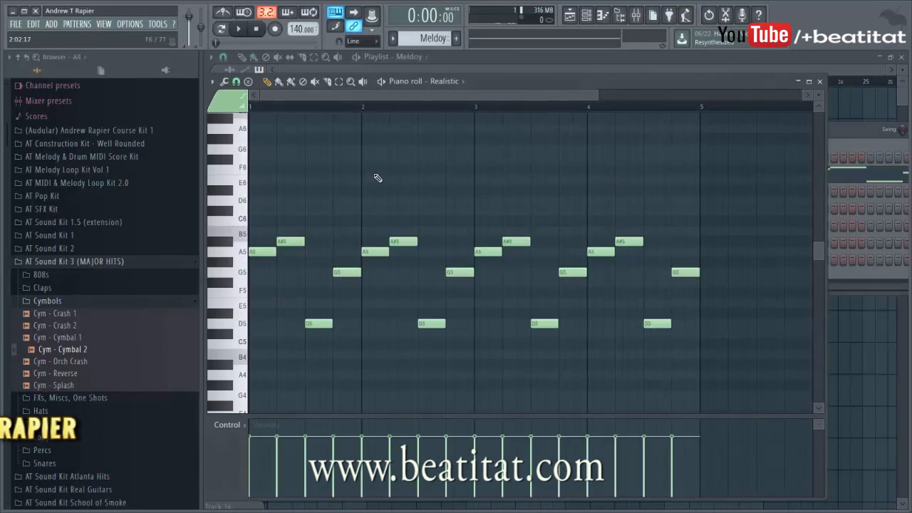
# In the Realistic piano roll, add a high D7 note on beat 2 of bar 3 and start playback.
pyautogui.click(377, 177)
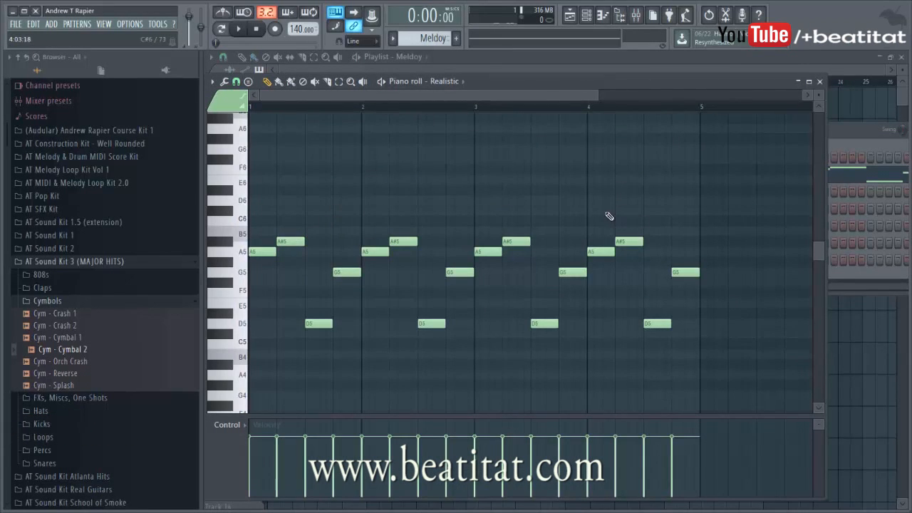
pyautogui.scroll(4, 545, 192)
pyautogui.scroll(1, 542, 197)
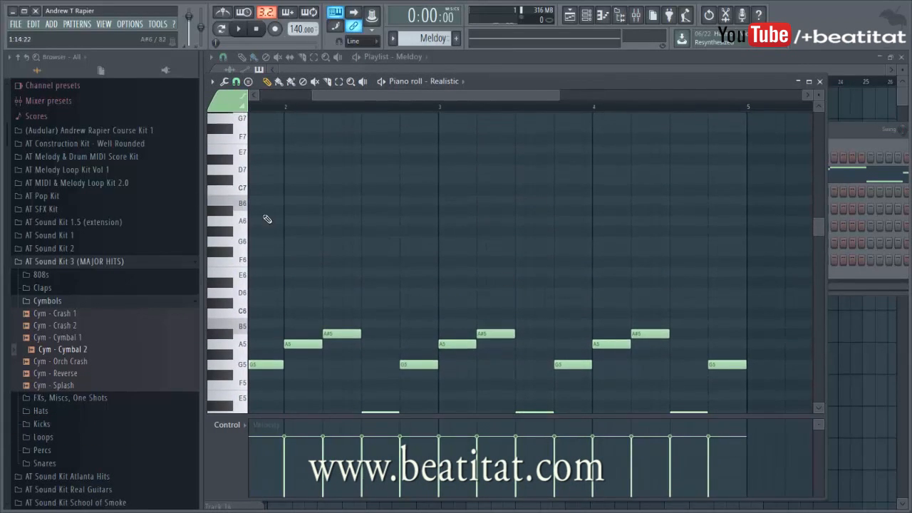
pyautogui.scroll(-5, 251, 376)
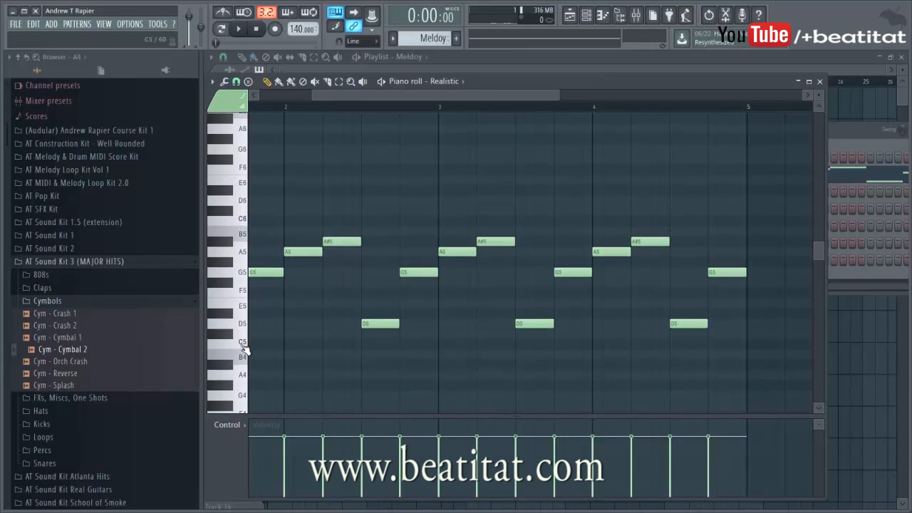
pyautogui.scroll(5, 463, 179)
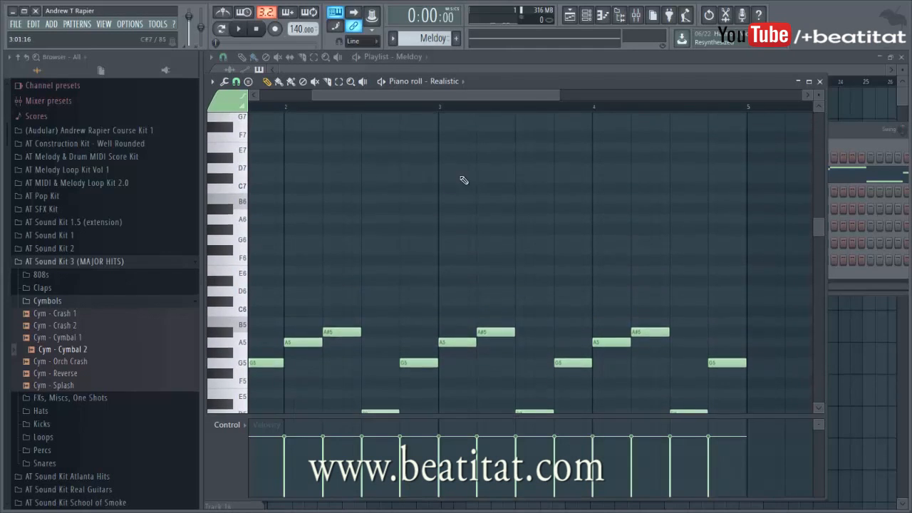
pyautogui.click(527, 162)
pyautogui.rightClick(531, 161)
pyautogui.click(503, 161)
pyautogui.press('space')
# While previewing the pattern, place high A6 notes on beat 3 of bar 3 and beat 3 of bar 4.
pyautogui.moveTo(503, 170)
pyautogui.mouseDown()
pyautogui.moveTo(466, 169)
pyautogui.moveTo(462, 179)
pyautogui.moveTo(574, 195)
pyautogui.moveTo(582, 219)
pyautogui.mouseUp()
pyautogui.press('space')
pyautogui.scroll(-5, 577, 235)
pyautogui.press('space')
pyautogui.scroll(6, 576, 236)
pyautogui.moveTo(572, 238); pyautogui.dragTo(530, 254)
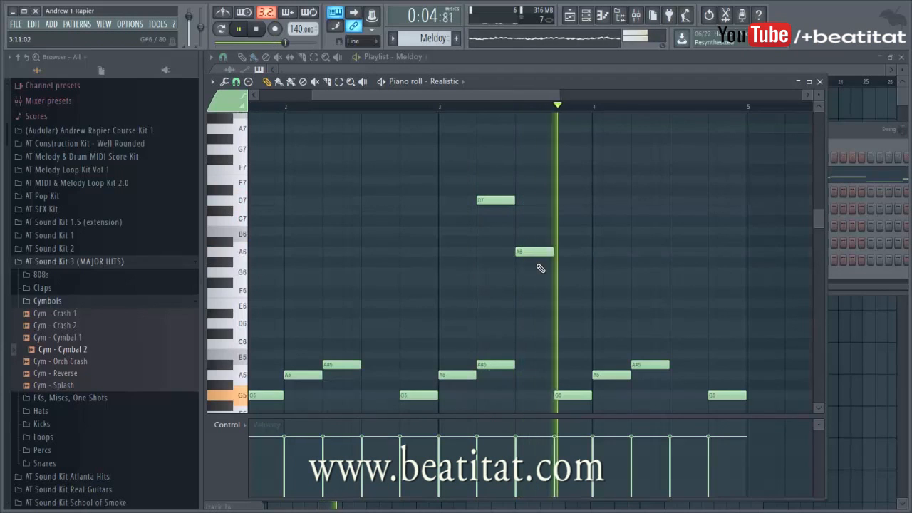
pyautogui.click(688, 261)
pyautogui.moveTo(689, 261); pyautogui.dragTo(690, 251)
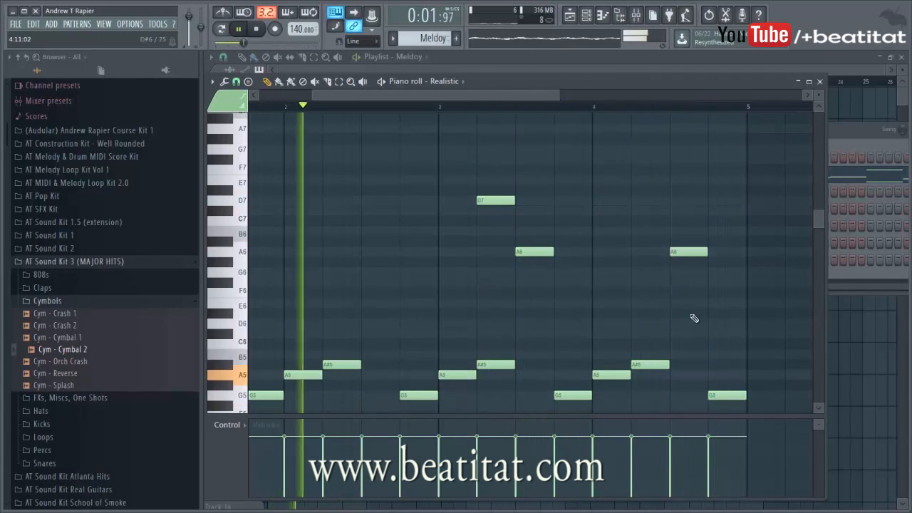
pyautogui.scroll(-1, 694, 314)
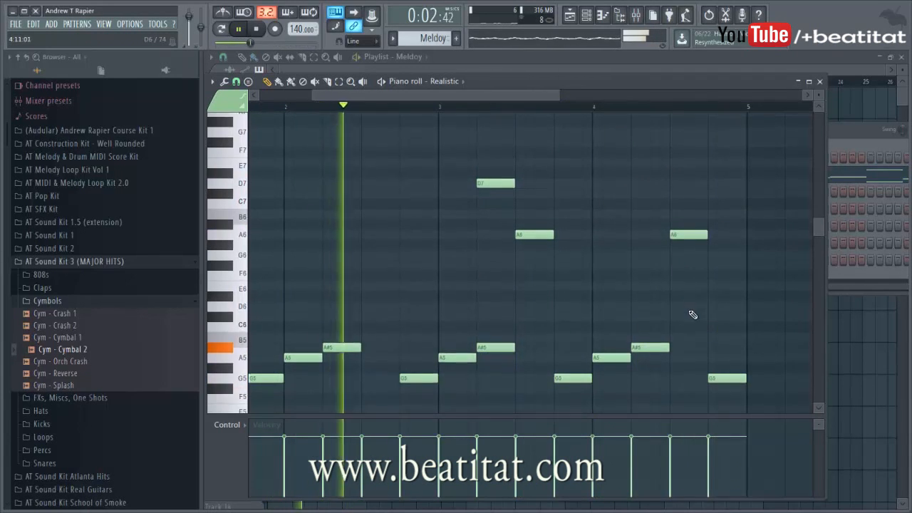
# Add a high G6 note on beat 4 of bar 4, return to the cleared playlist and stop playback.
pyautogui.click(711, 245)
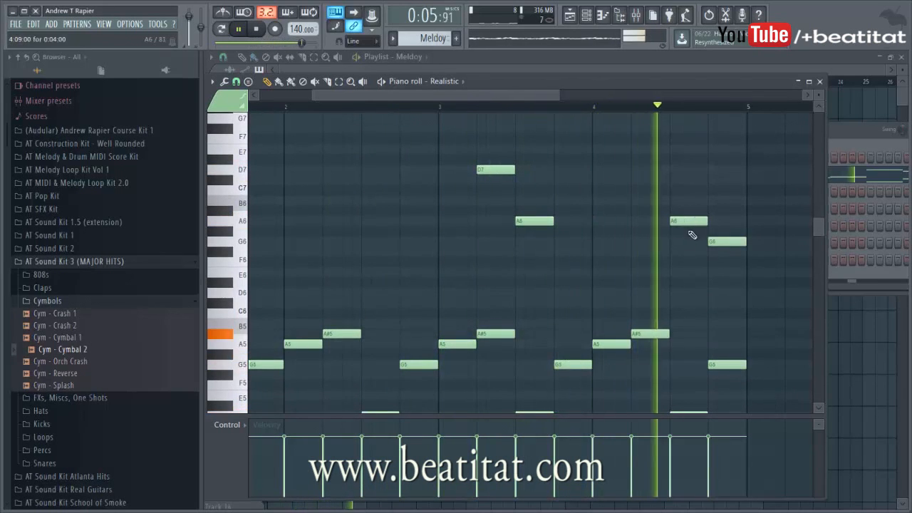
pyautogui.click(820, 82)
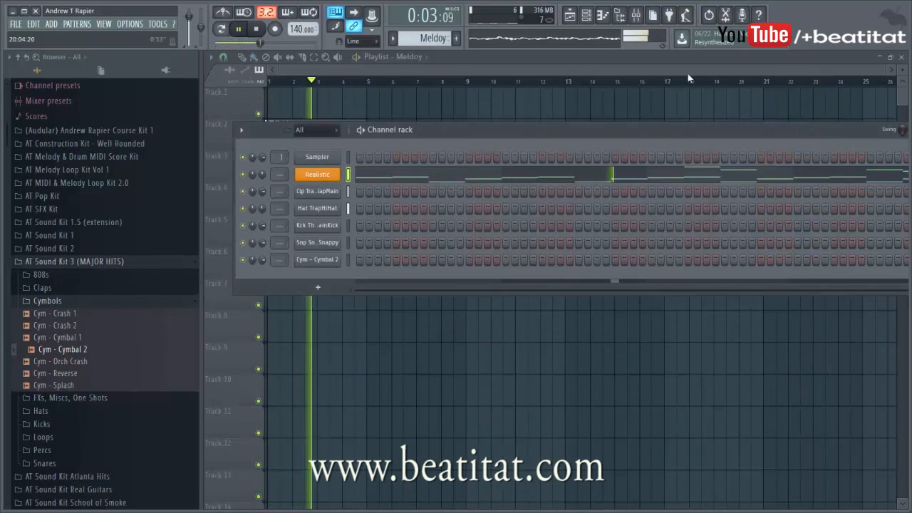
pyautogui.click(680, 71)
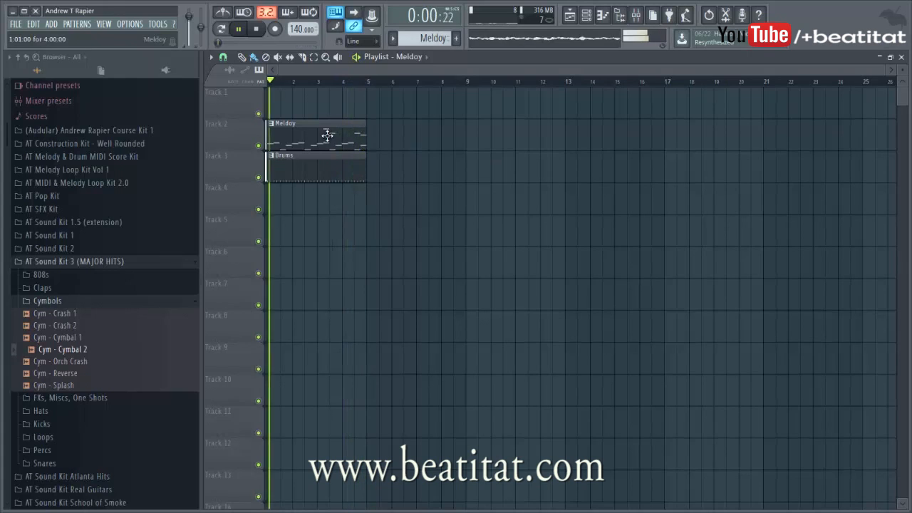
pyautogui.press('space')
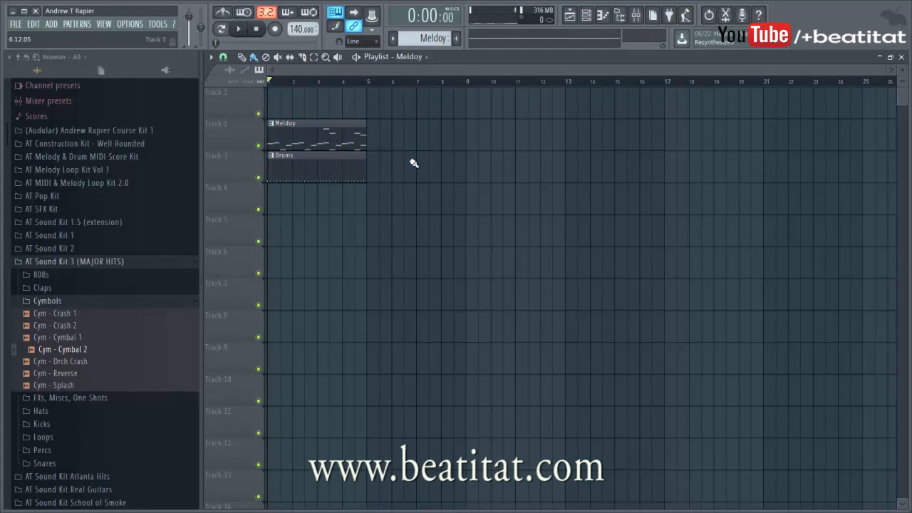
# Repeat the Meldoy clip at bars 5, 9 and 13 on Track 2, and place the Drums clips at bars 5 and 9 on Track 3.
pyautogui.click(371, 143)
pyautogui.moveTo(340, 163); pyautogui.dragTo(437, 162)
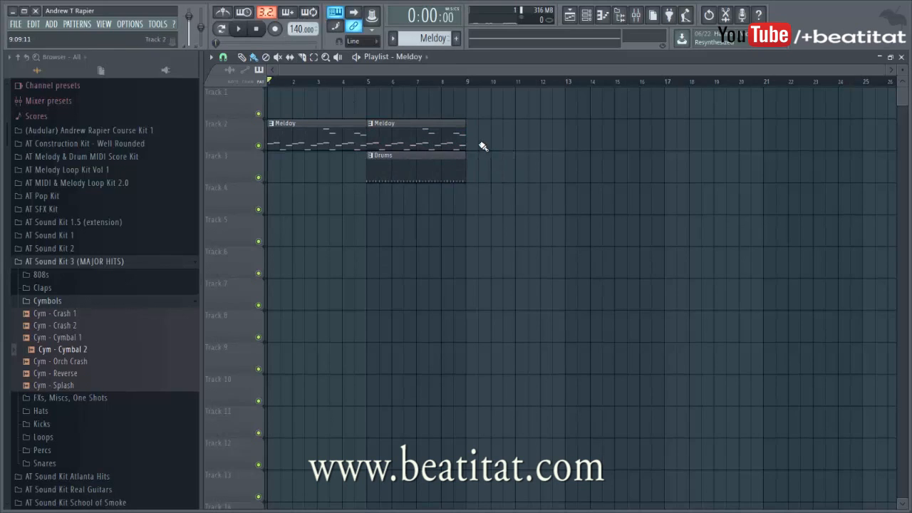
pyautogui.click(483, 145)
pyautogui.moveTo(503, 142)
pyautogui.mouseDown()
pyautogui.moveTo(491, 144)
pyautogui.moveTo(498, 165)
pyautogui.moveTo(503, 137)
pyautogui.mouseUp()
pyautogui.click(452, 171)
pyautogui.click(498, 135)
pyautogui.click(613, 154)
pyautogui.moveTo(614, 155); pyautogui.dragTo(595, 122)
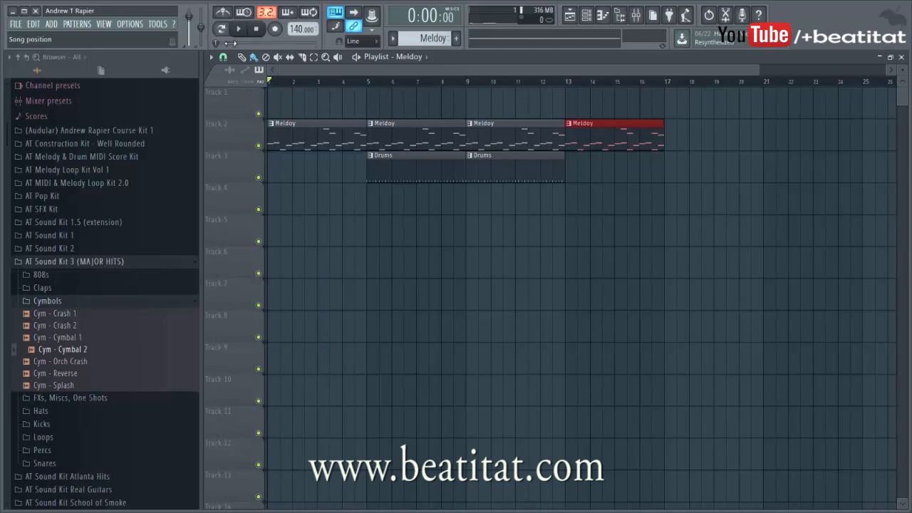
# Play the playlist arrangement from the beginning and stop it.
pyautogui.press('space')
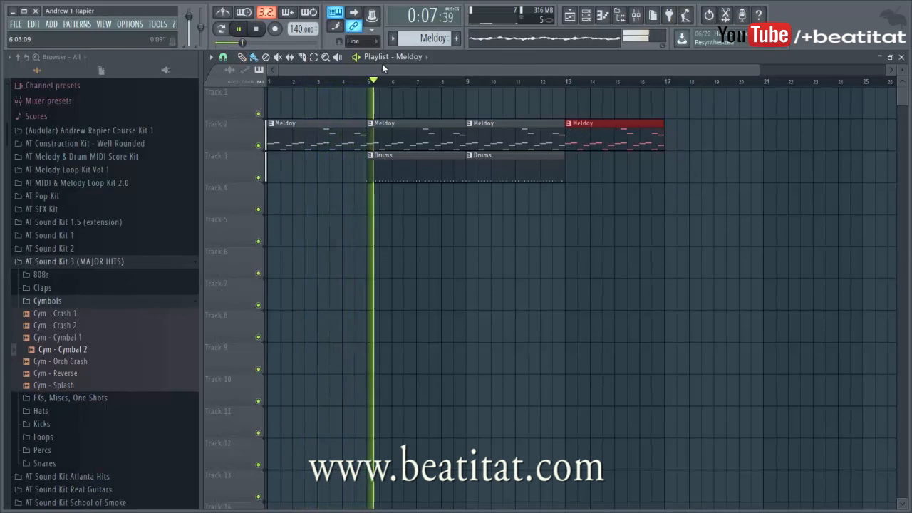
pyautogui.click(258, 29)
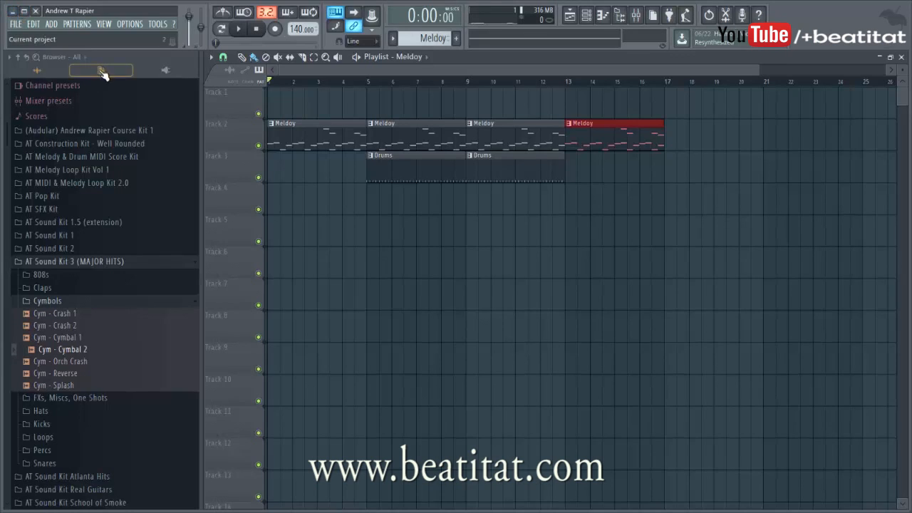
# Select all playlist clips and set up an MP3 export of the selection named dummy beat.
pyautogui.hotkey('ctrl', 'a')
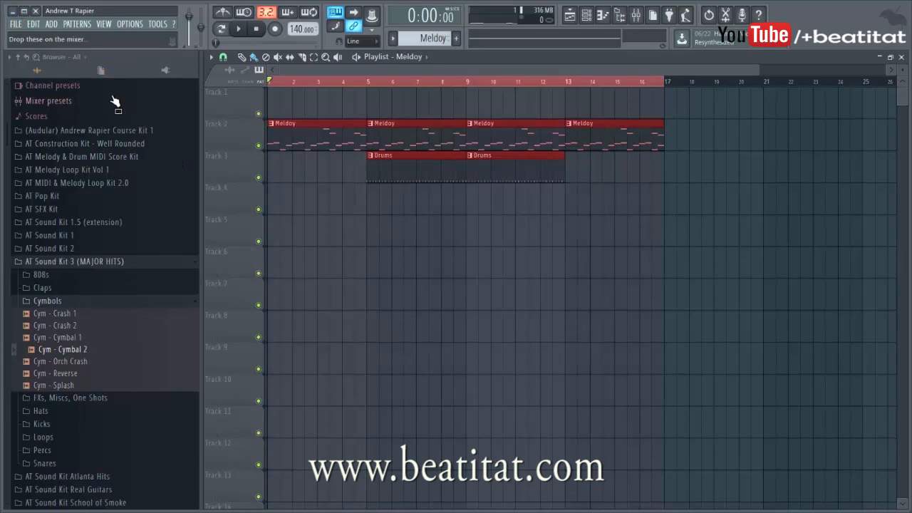
pyautogui.click(17, 25)
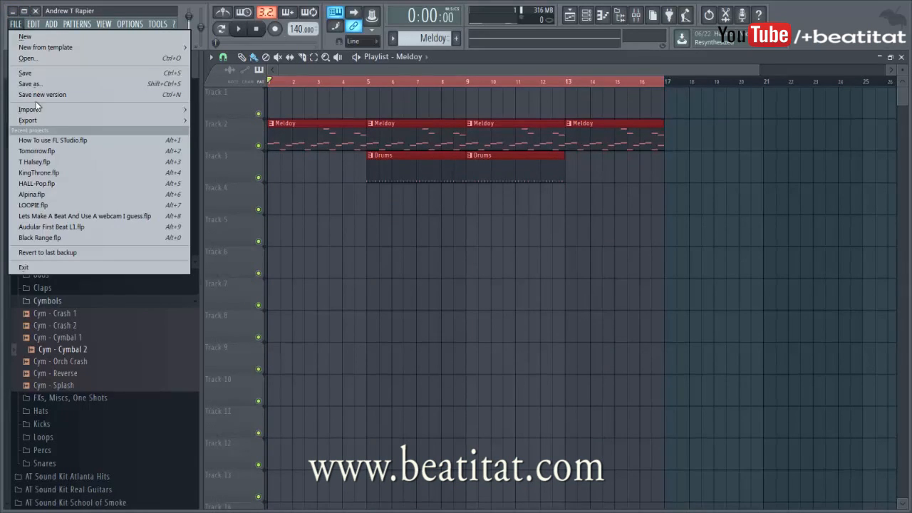
pyautogui.moveTo(44, 120)
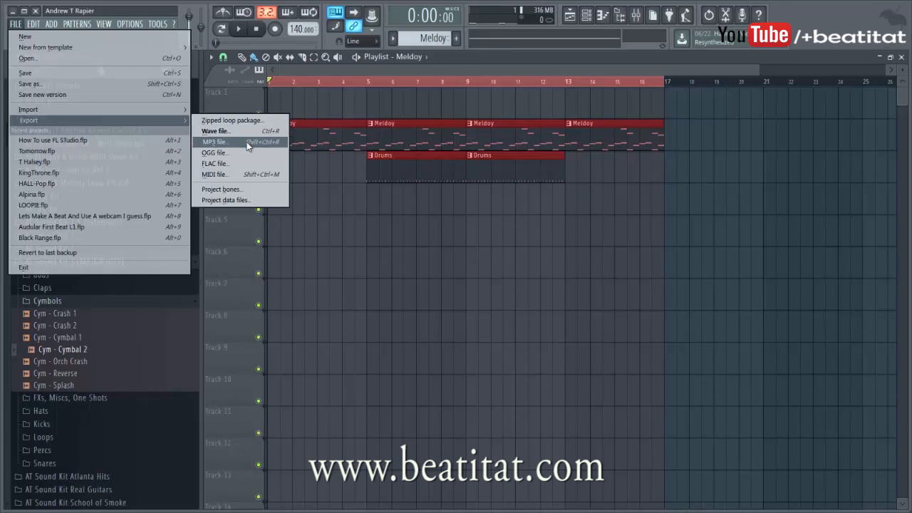
pyautogui.click(285, 144)
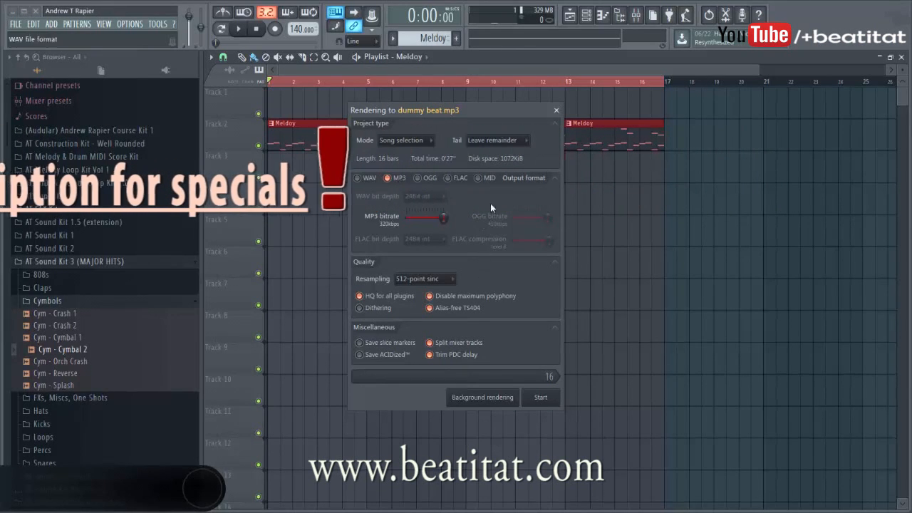
# Collapse the output format, quality and miscellaneous sections of the render settings.
pyautogui.click(558, 178)
pyautogui.click(555, 194)
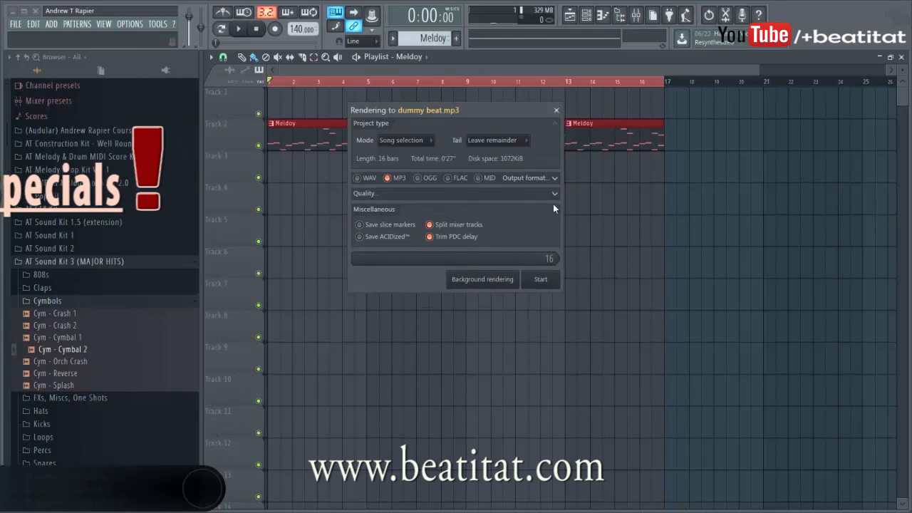
pyautogui.click(554, 207)
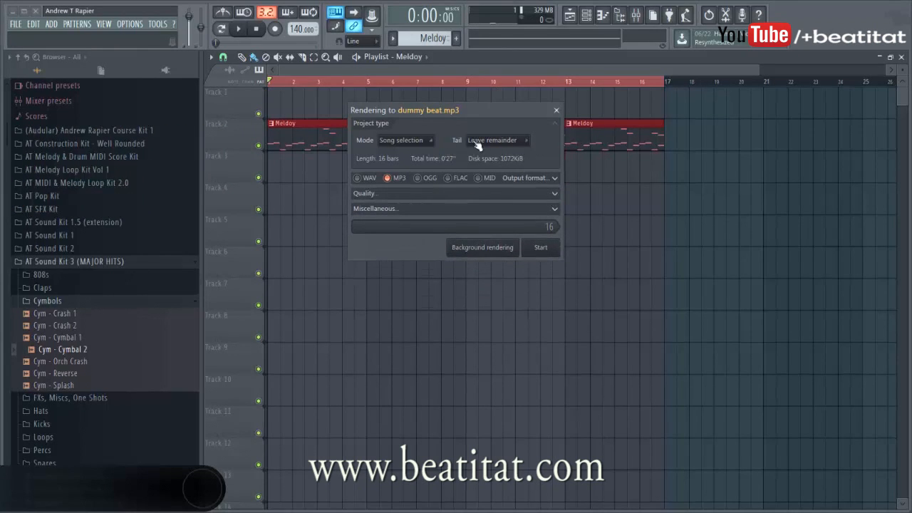
# Expand the output format settings and set the MP3 bitrate to 192kbps.
pyautogui.click(555, 178)
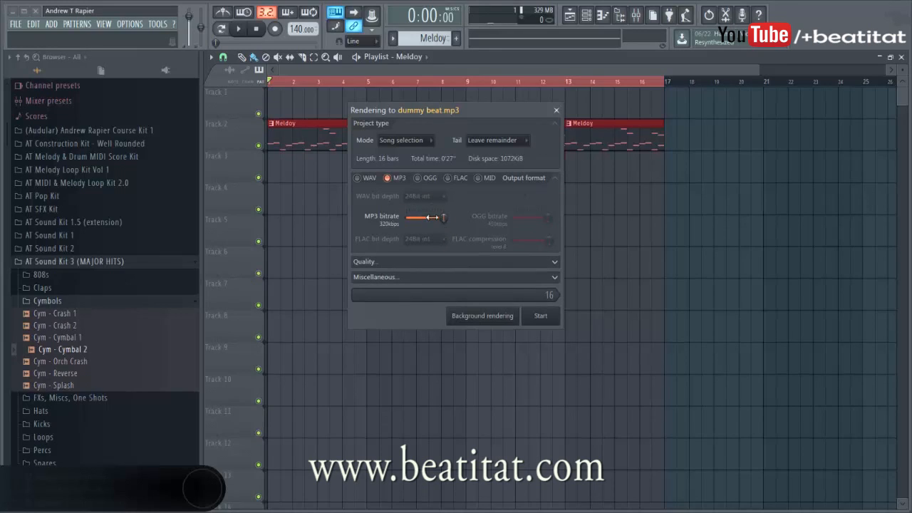
pyautogui.moveTo(443, 220); pyautogui.dragTo(444, 220)
pyautogui.moveTo(443, 218)
pyautogui.mouseDown()
pyautogui.moveTo(435, 217)
pyautogui.moveTo(442, 220)
pyautogui.mouseUp()
# Expand the quality and miscellaneous settings, turn off Split mixer tracks and render dummy beat.mp3.
pyautogui.click(459, 267)
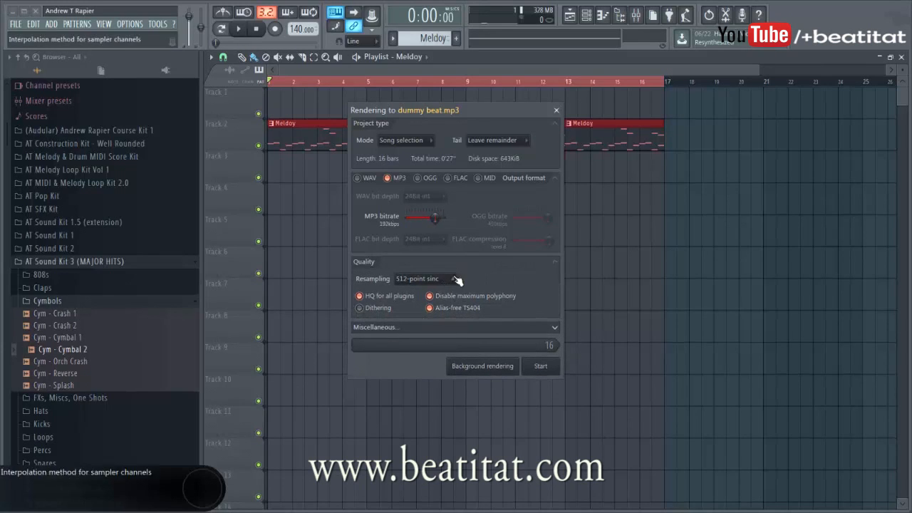
pyautogui.click(442, 327)
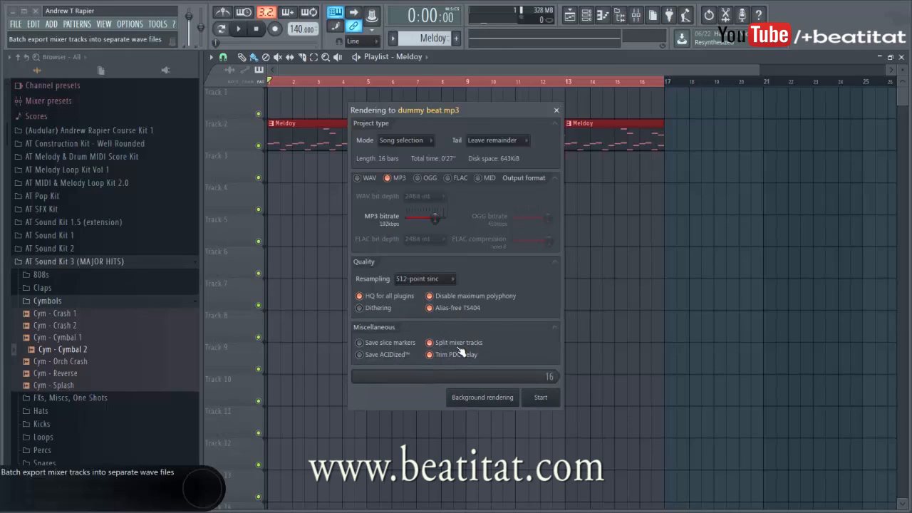
pyautogui.click(457, 344)
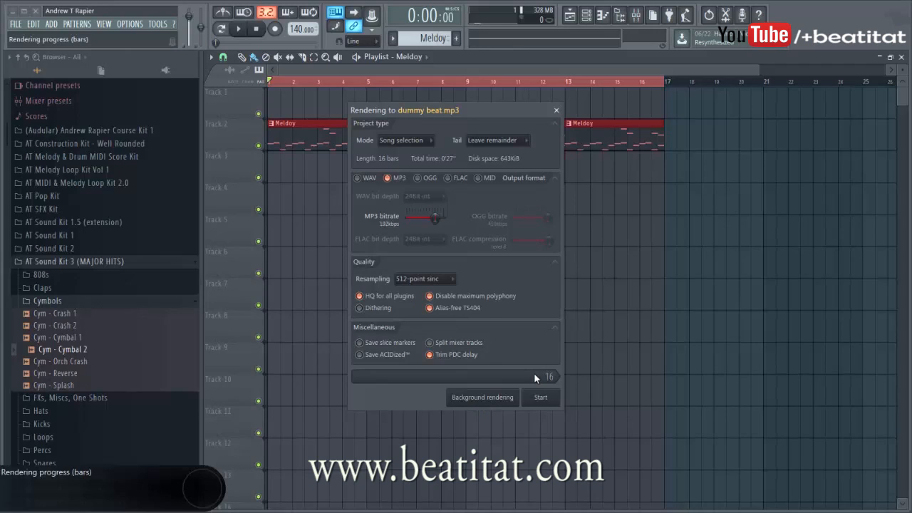
pyautogui.click(557, 400)
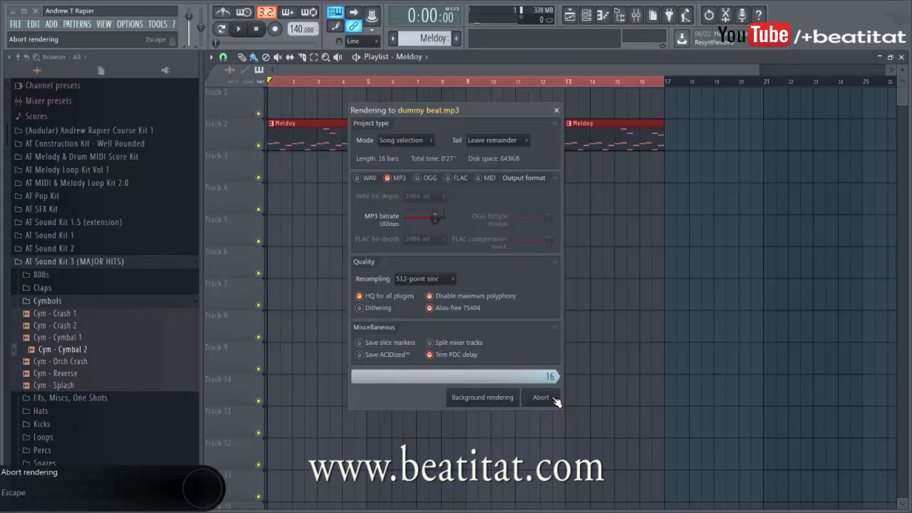
pyautogui.rightClick(543, 417)
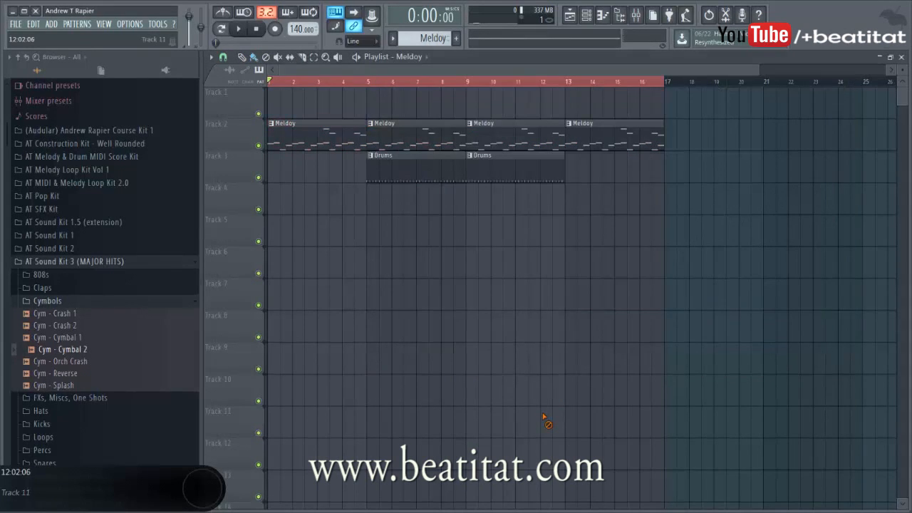